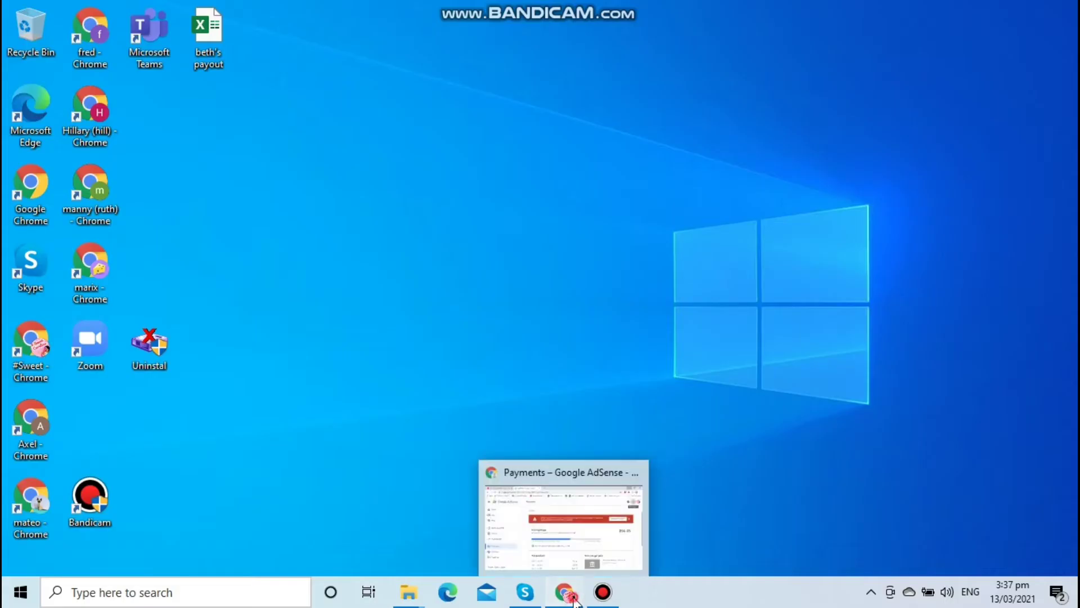
# Restore the 'Payments – Google AdSense' browser window from the taskbar.
pyautogui.click(562, 532)
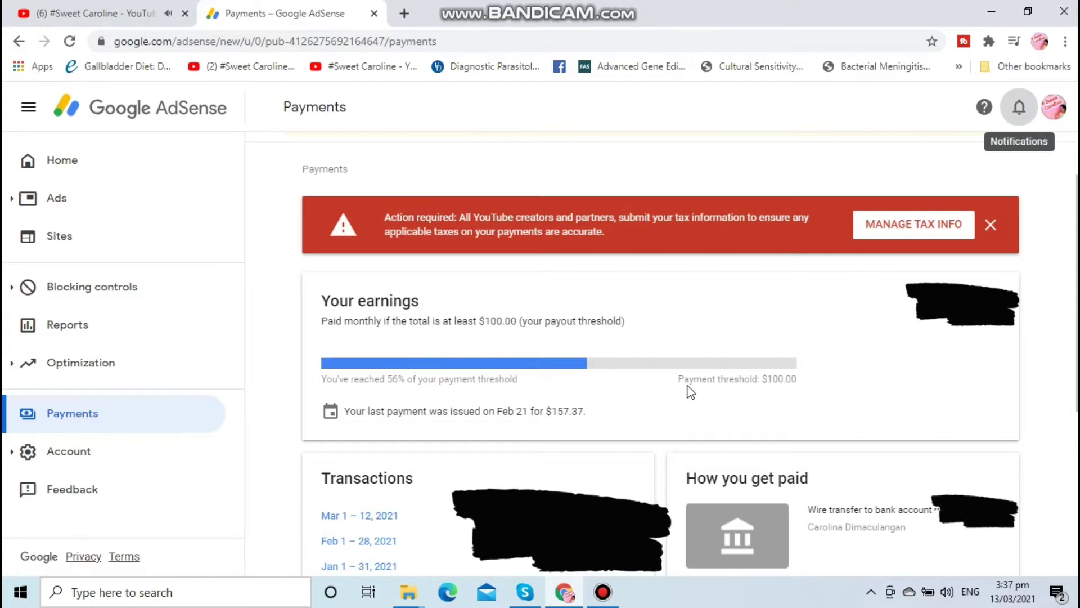
# Go to Manage tax info and start adding United States tax info.
pyautogui.click(898, 229)
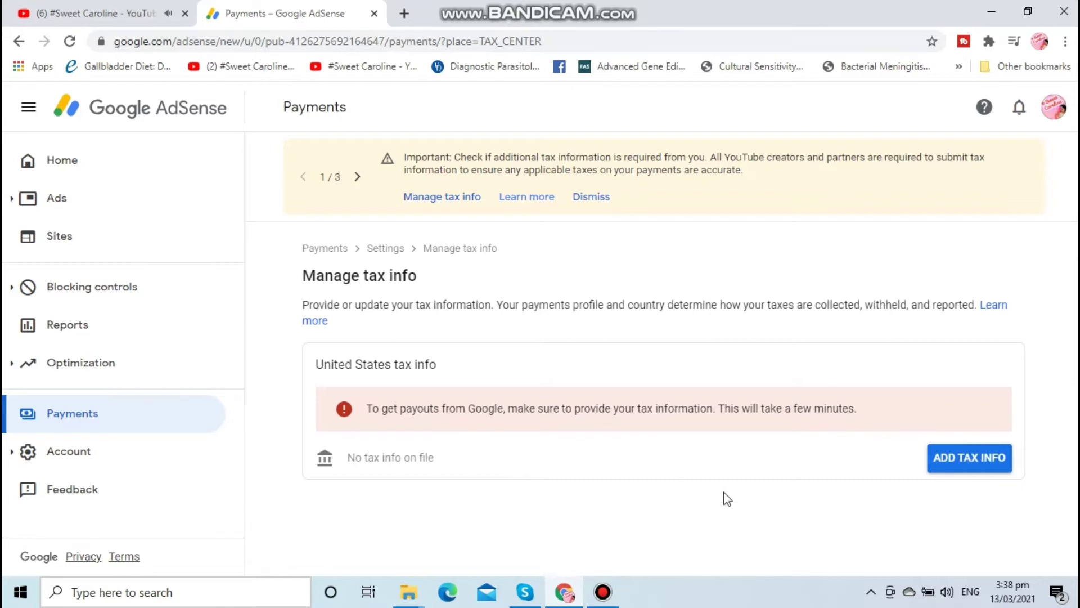
pyautogui.click(970, 469)
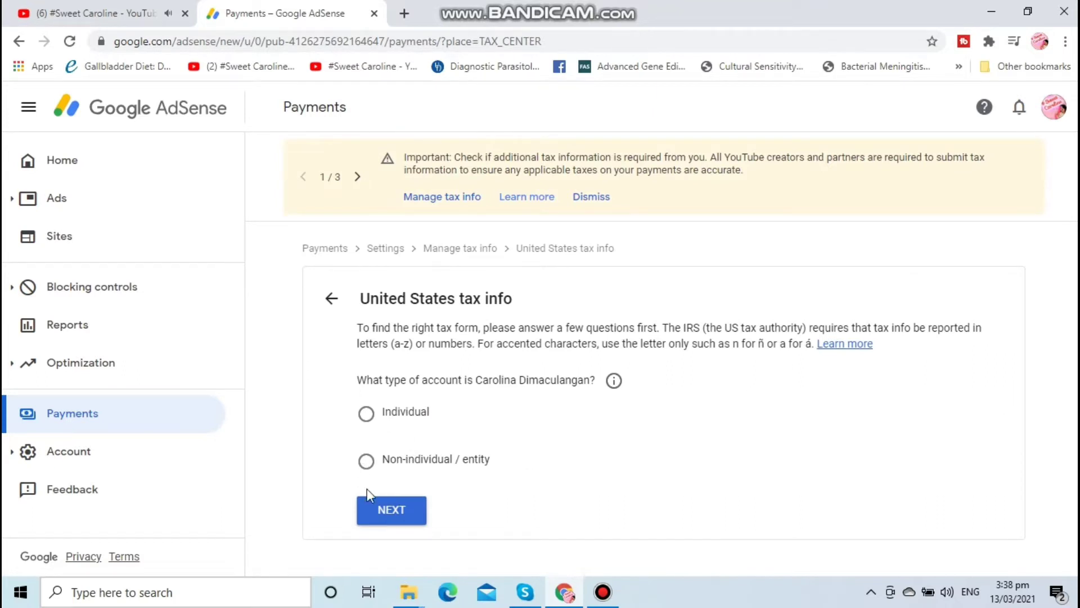
# Answer Individual, not a US citizen or resident, and pick the W-8BEN form.
pyautogui.click(366, 414)
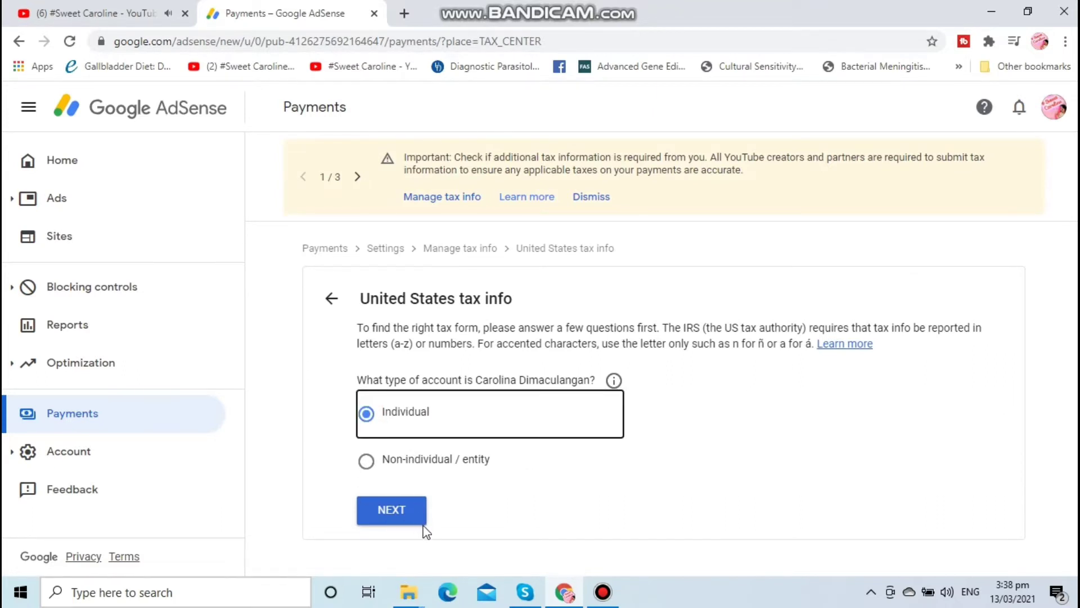
pyautogui.click(394, 512)
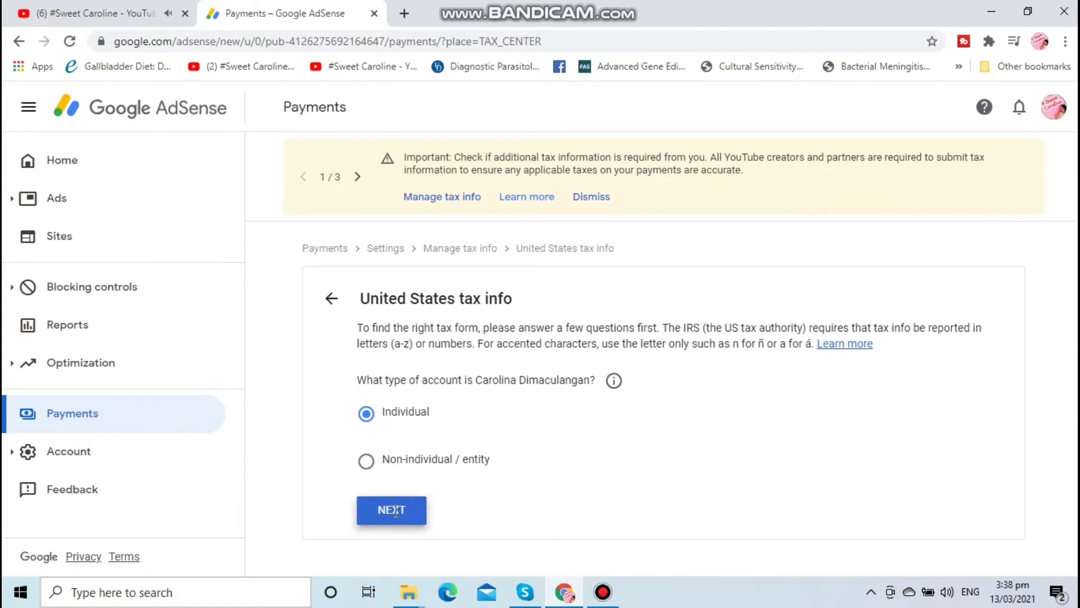
pyautogui.scroll(-1, 853, 414)
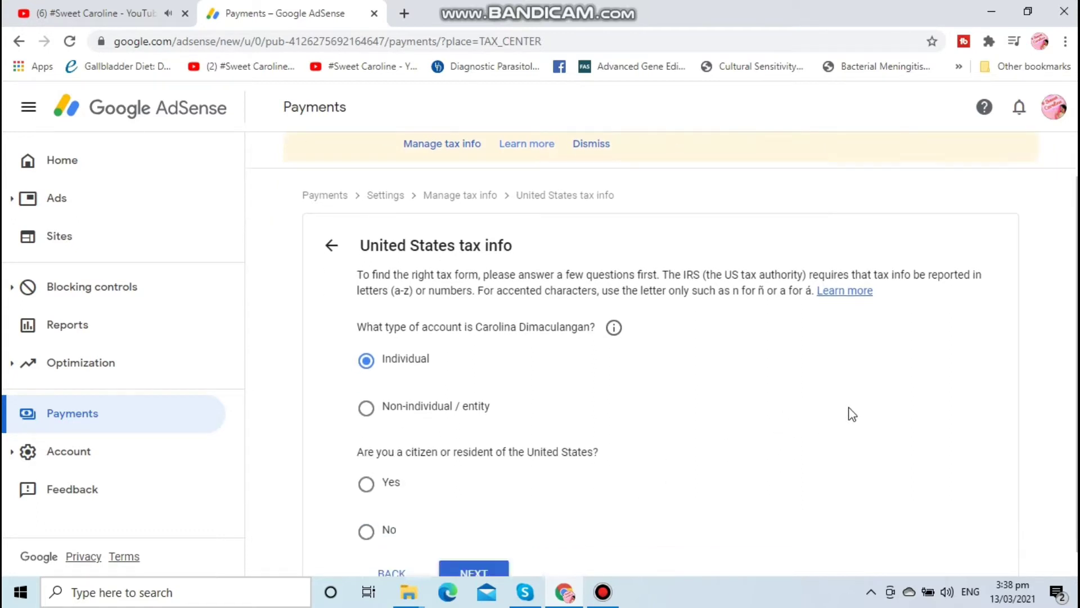
pyautogui.scroll(-1, 852, 414)
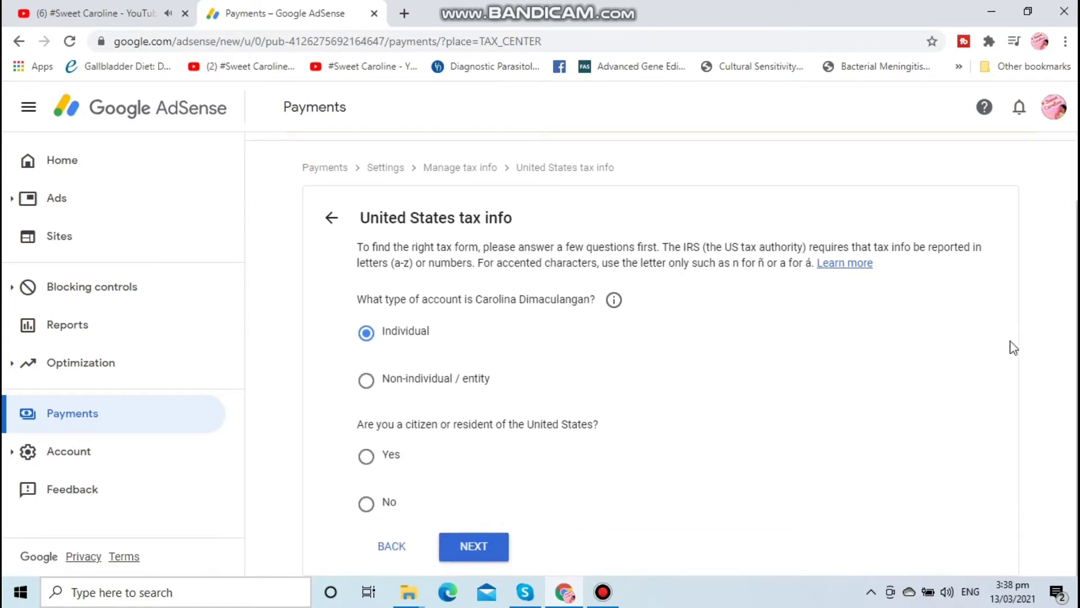
pyautogui.click(369, 505)
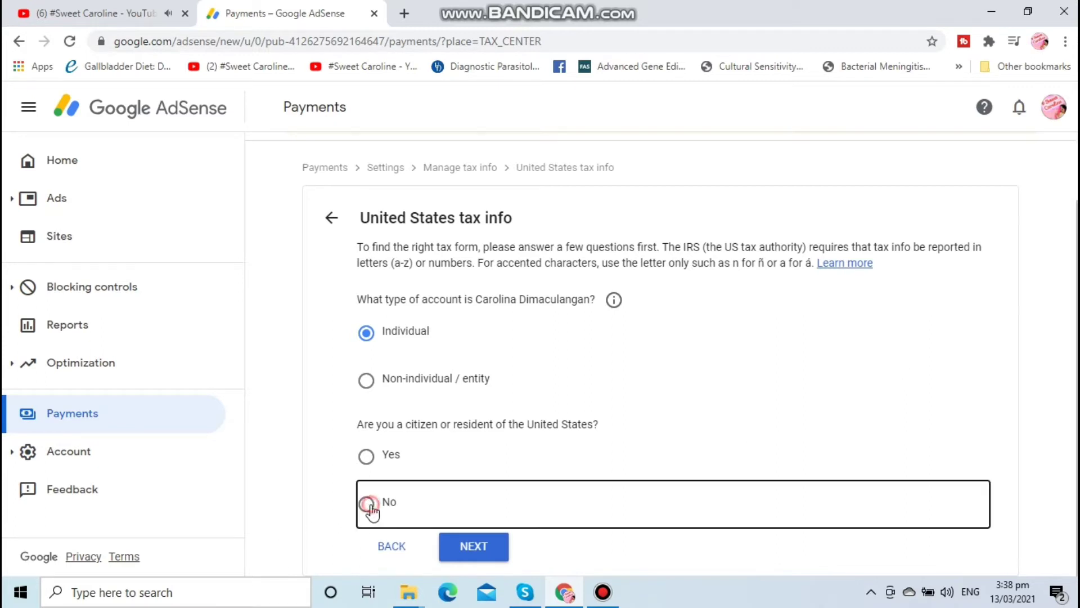
pyautogui.click(482, 548)
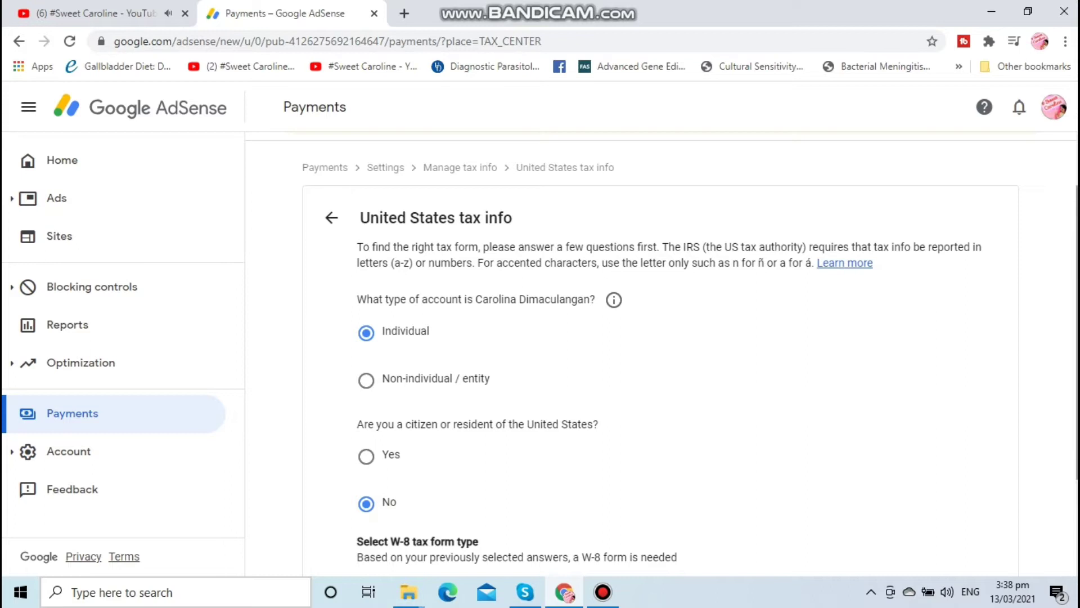
pyautogui.moveTo(1076, 317); pyautogui.dragTo(1076, 450)
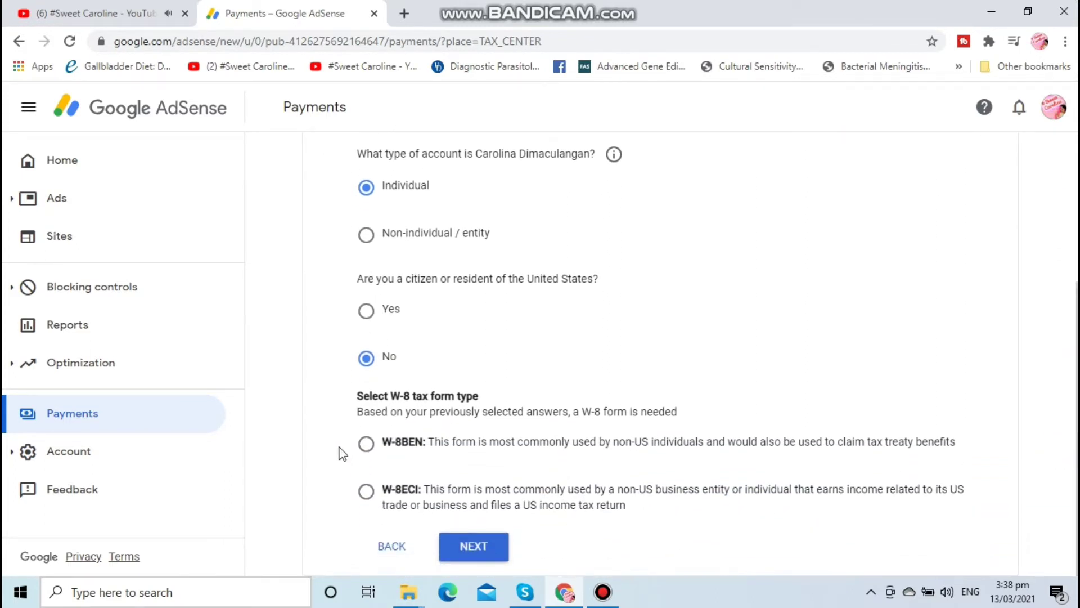
pyautogui.click(368, 445)
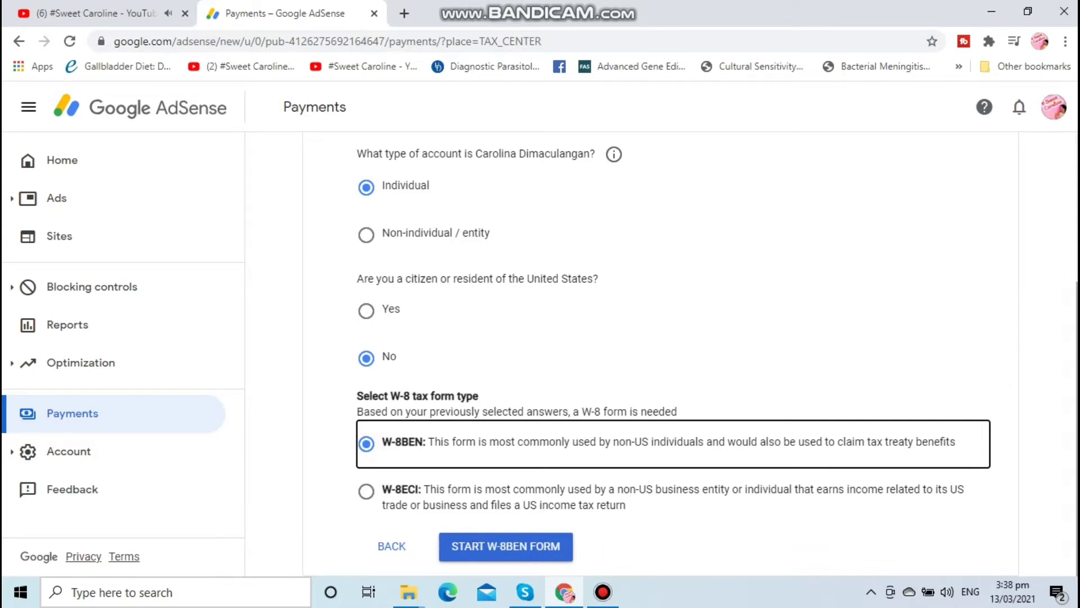
# Start the W-8BEN form and fill in the Tax identity fields.
pyautogui.click(515, 549)
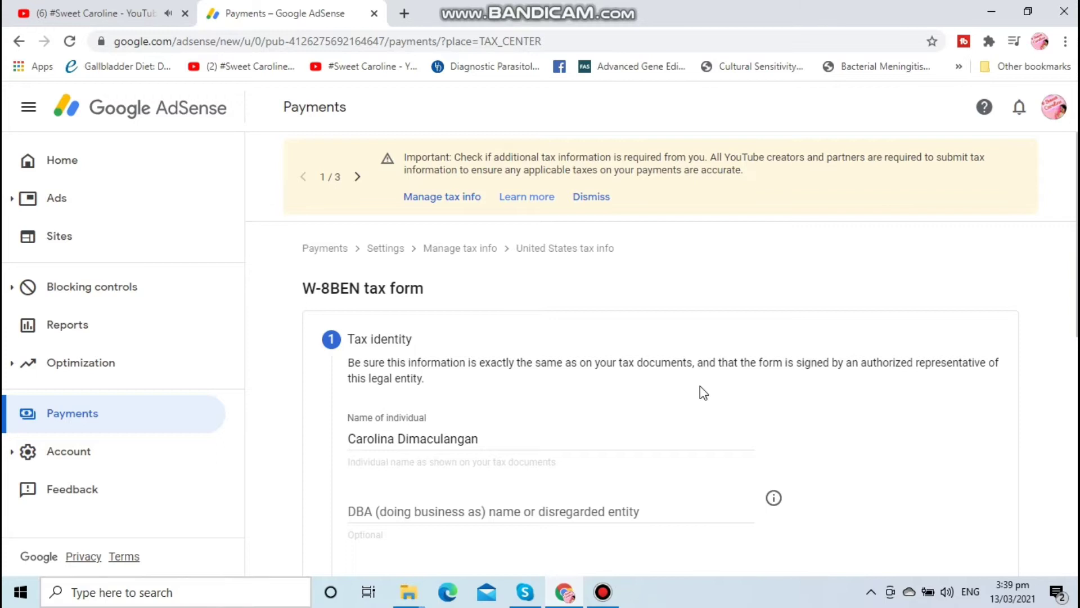
pyautogui.scroll(-4, 794, 178)
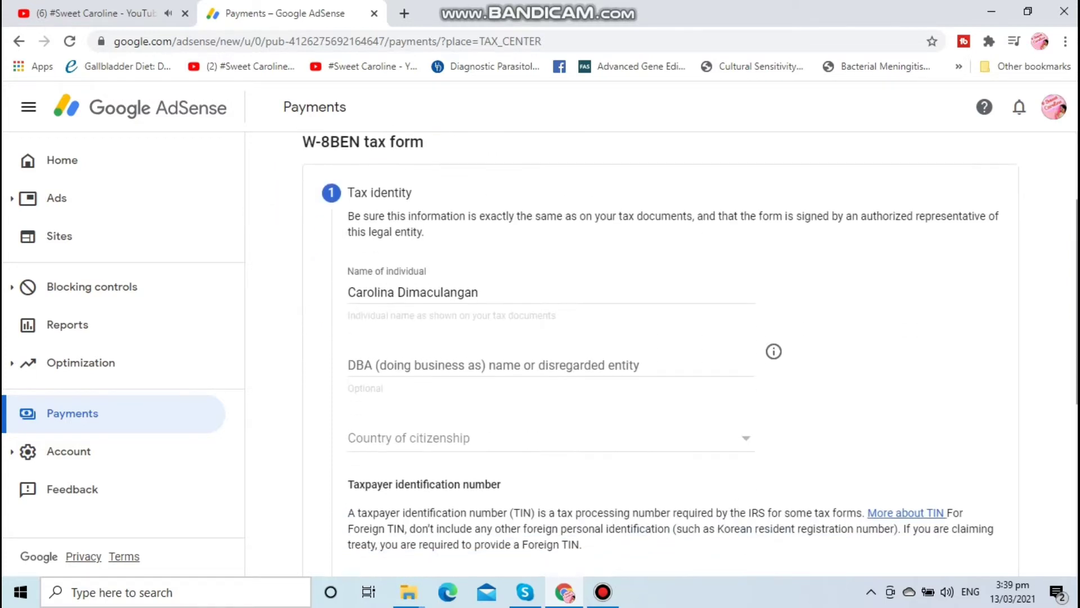
pyautogui.scroll(-2, 713, 354)
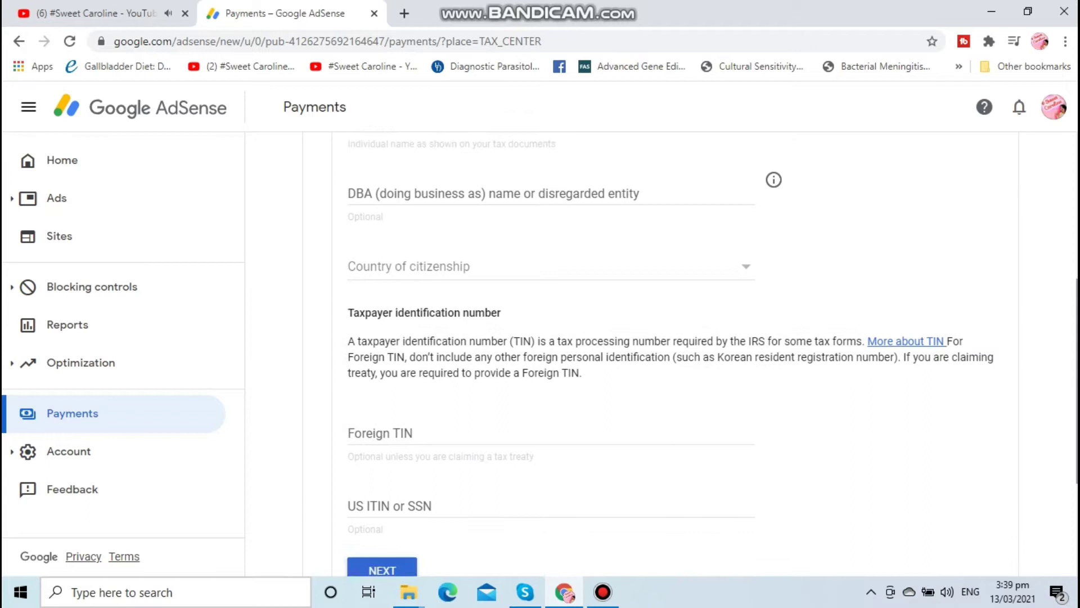
pyautogui.scroll(-1, 670, 355)
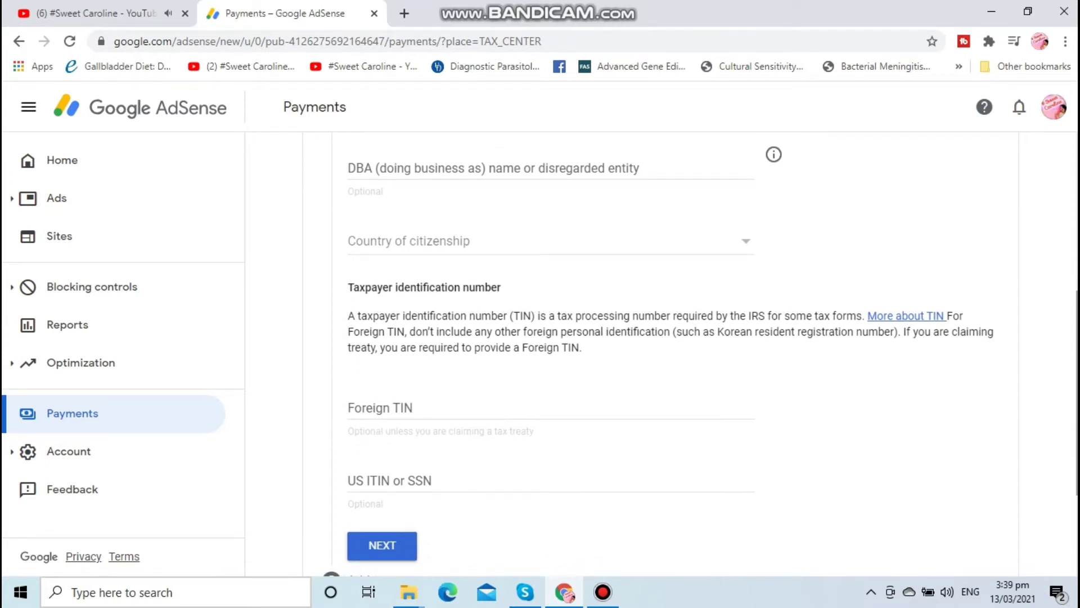
pyautogui.scroll(3, 1072, 385)
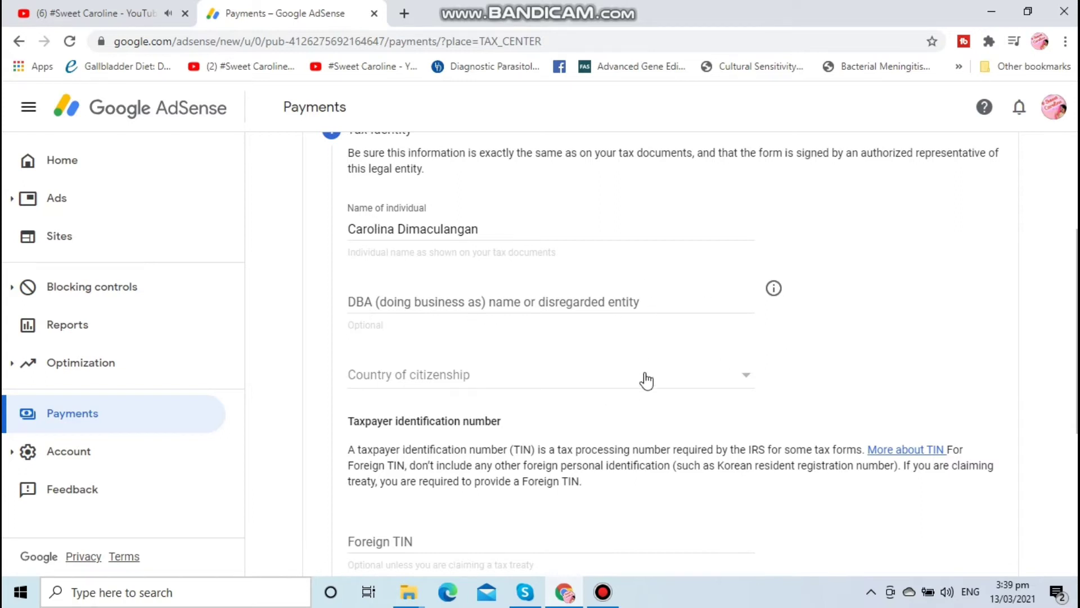
# Set Country of citizenship to Philippines.
pyautogui.click(749, 378)
pyautogui.scroll(-4, 550, 386)
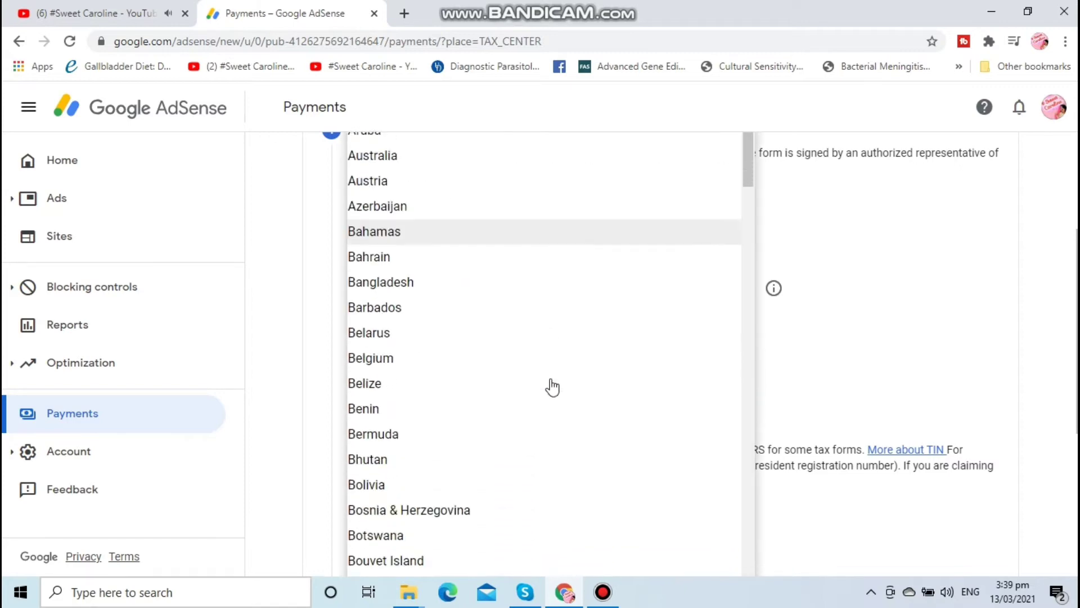
pyautogui.scroll(-20, 552, 386)
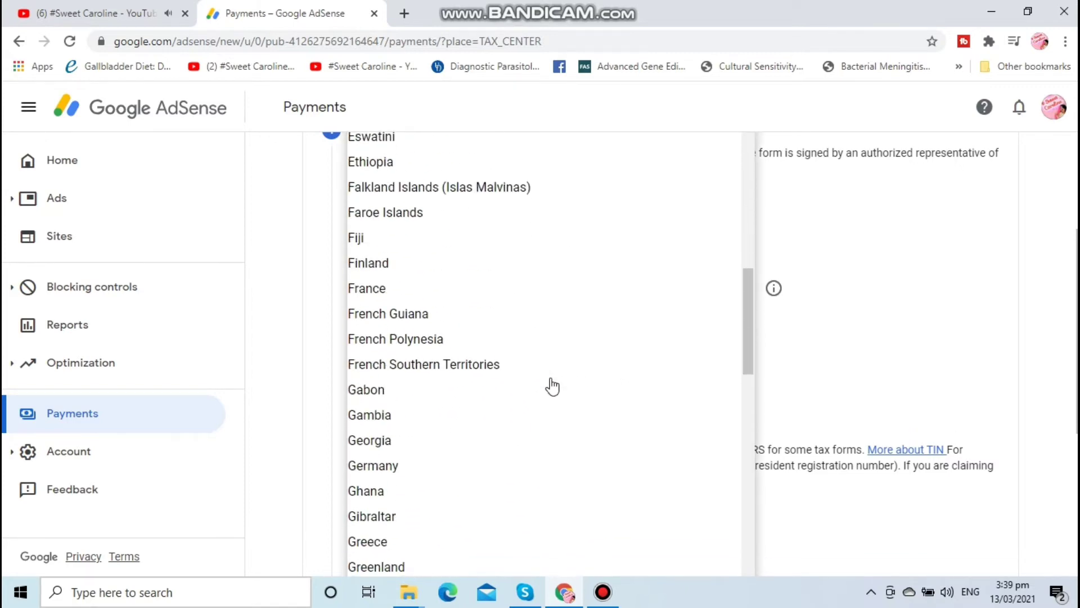
pyautogui.scroll(-20, 552, 386)
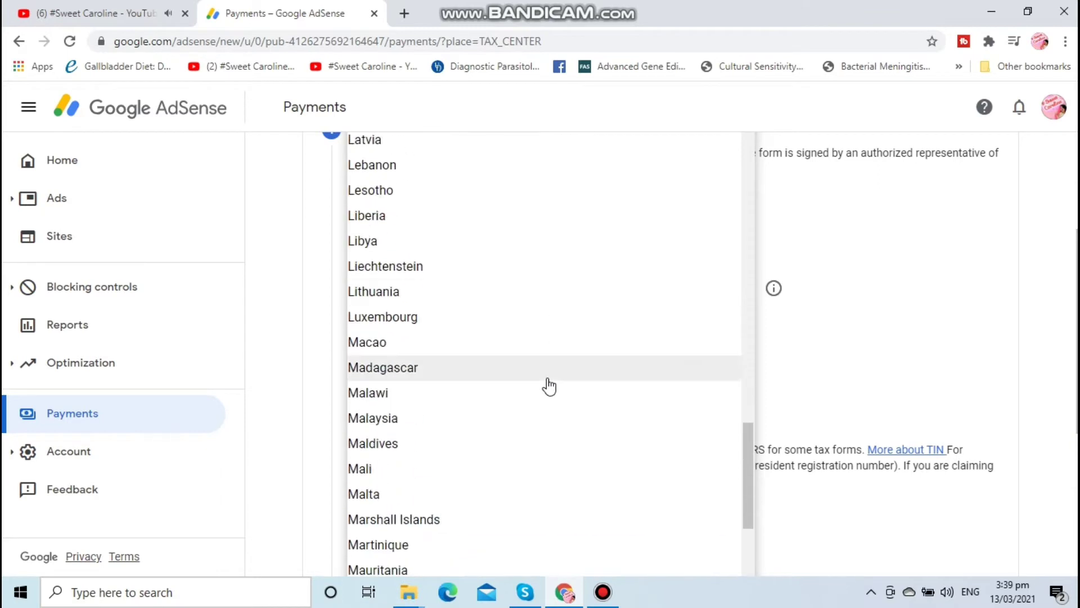
pyautogui.scroll(-18, 550, 386)
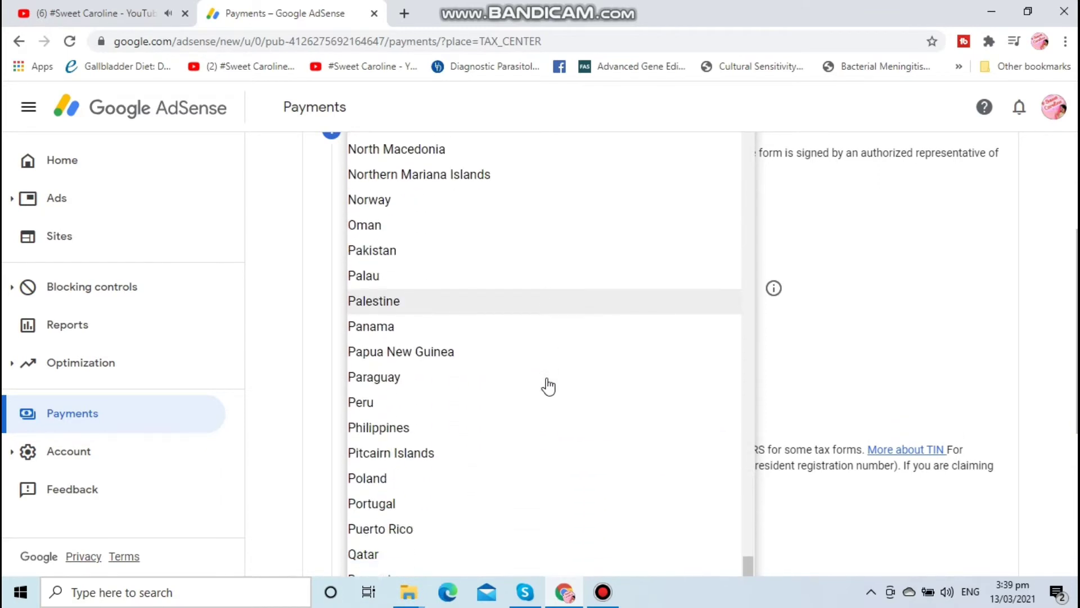
pyautogui.click(492, 429)
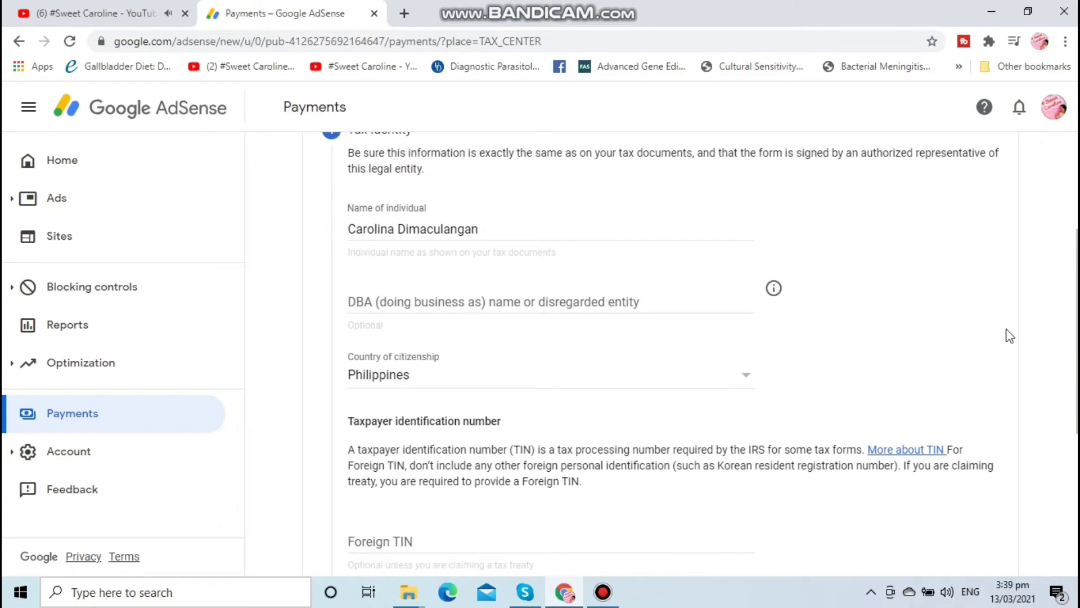
pyautogui.scroll(-2, 713, 355)
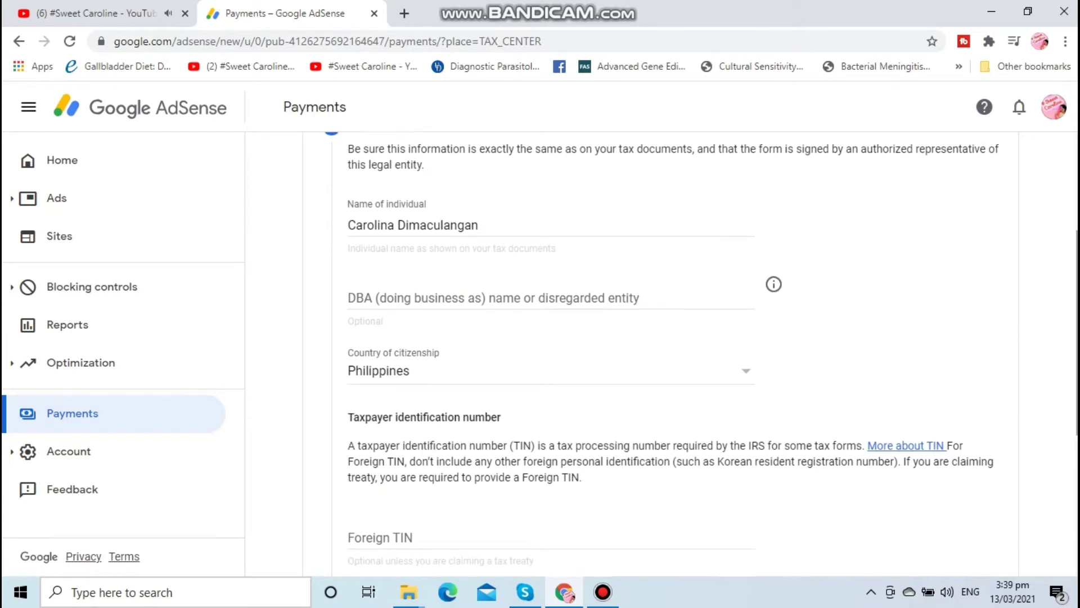
pyautogui.scroll(-1, 713, 354)
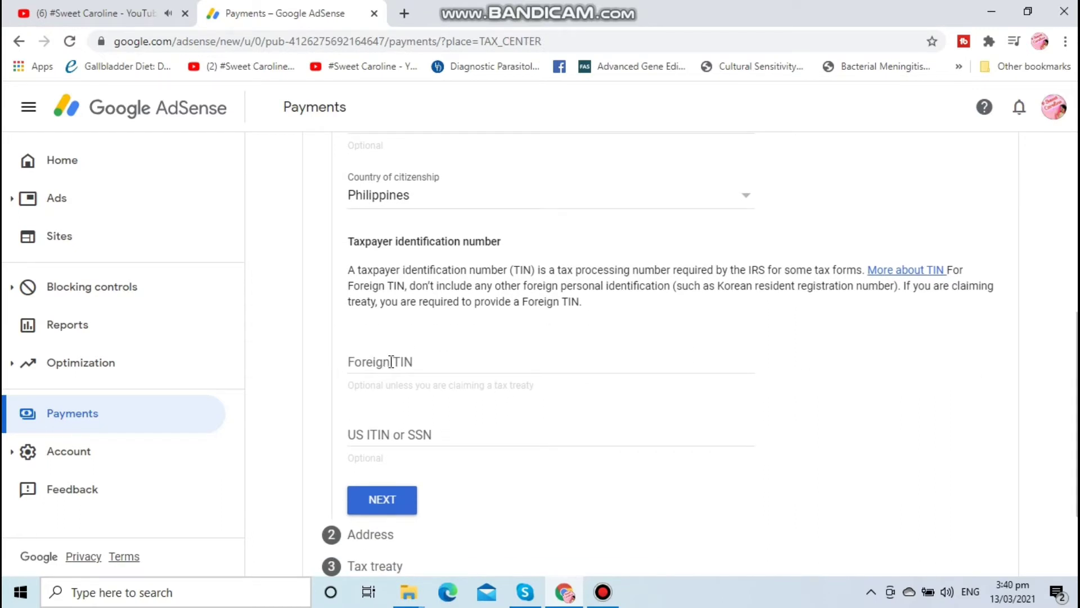
# Fill in the Foreign TIN field with the taxpayer ID and proceed to Address.
pyautogui.click(392, 361)
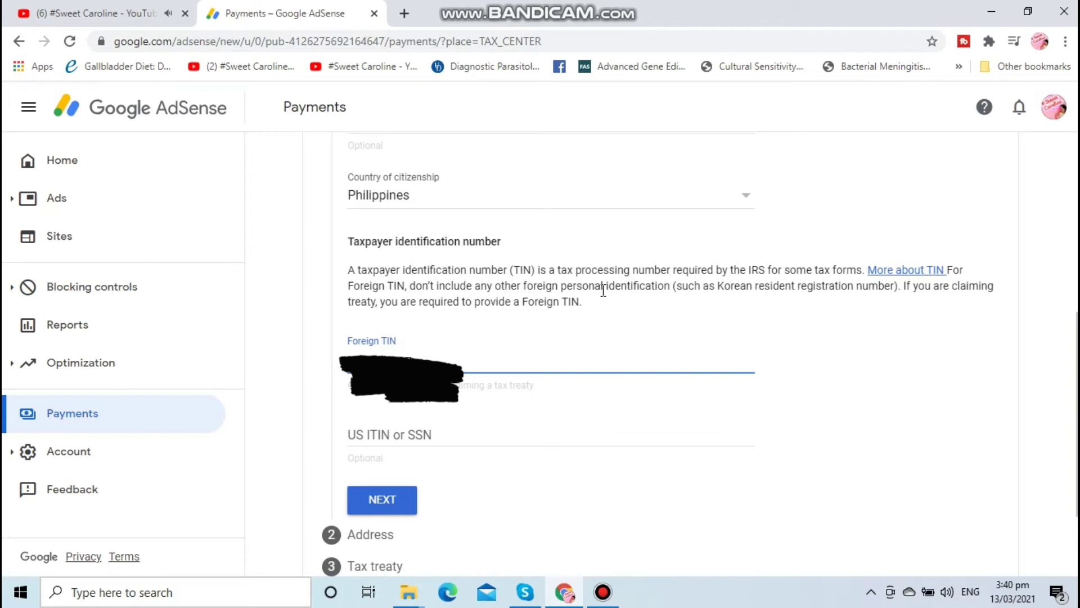
pyautogui.scroll(-2, 497, 501)
pyautogui.click(388, 377)
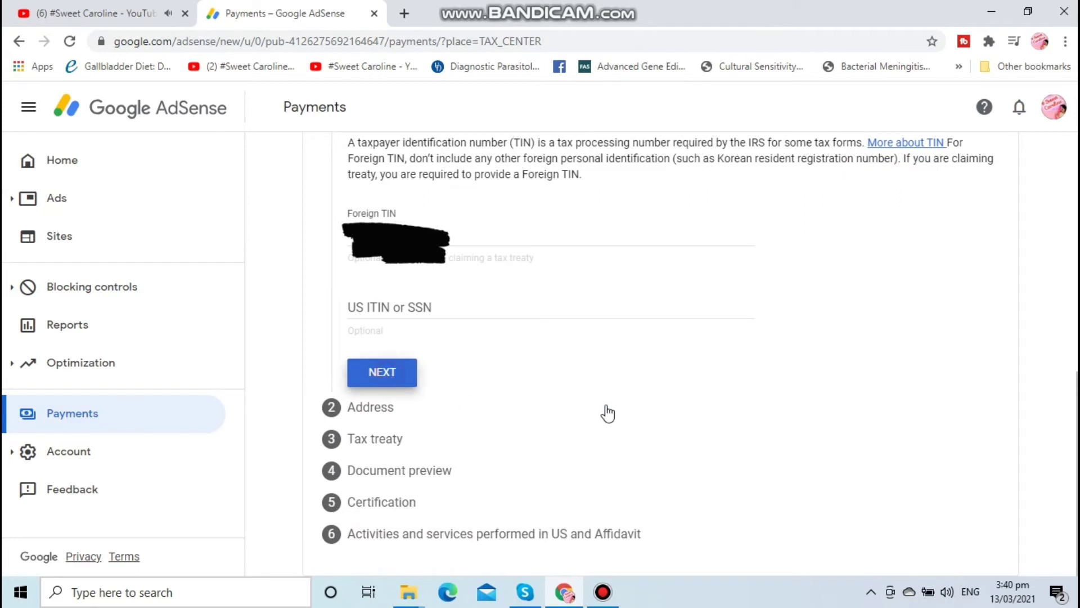
pyautogui.scroll(-8, 675, 401)
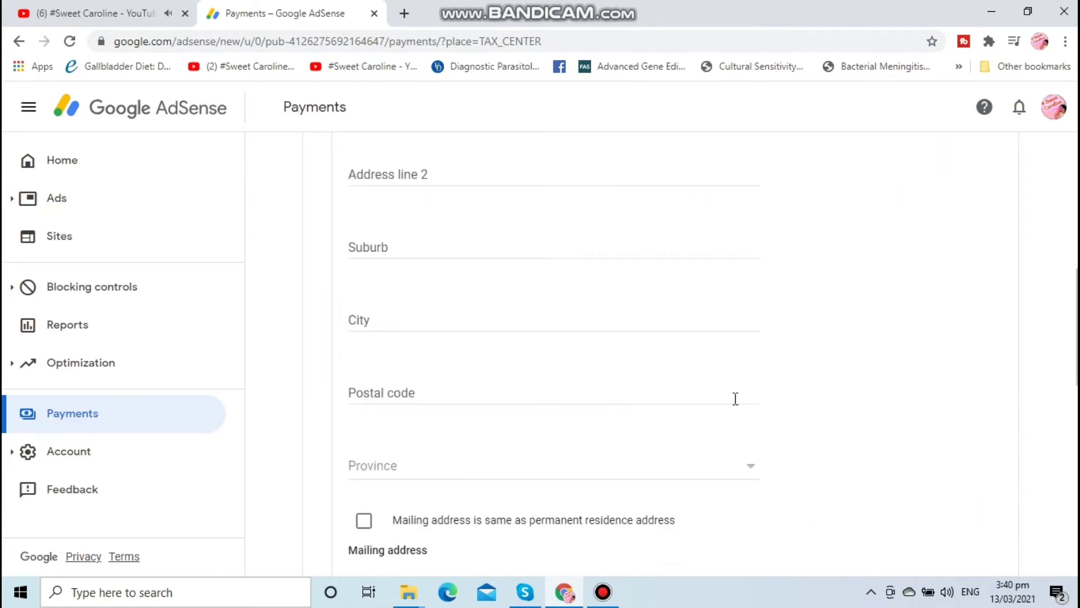
# Mark the mailing address as same as permanent residence and continue to Tax treaty.
pyautogui.scroll(4, 733, 403)
pyautogui.scroll(-8, 733, 403)
pyautogui.click(364, 311)
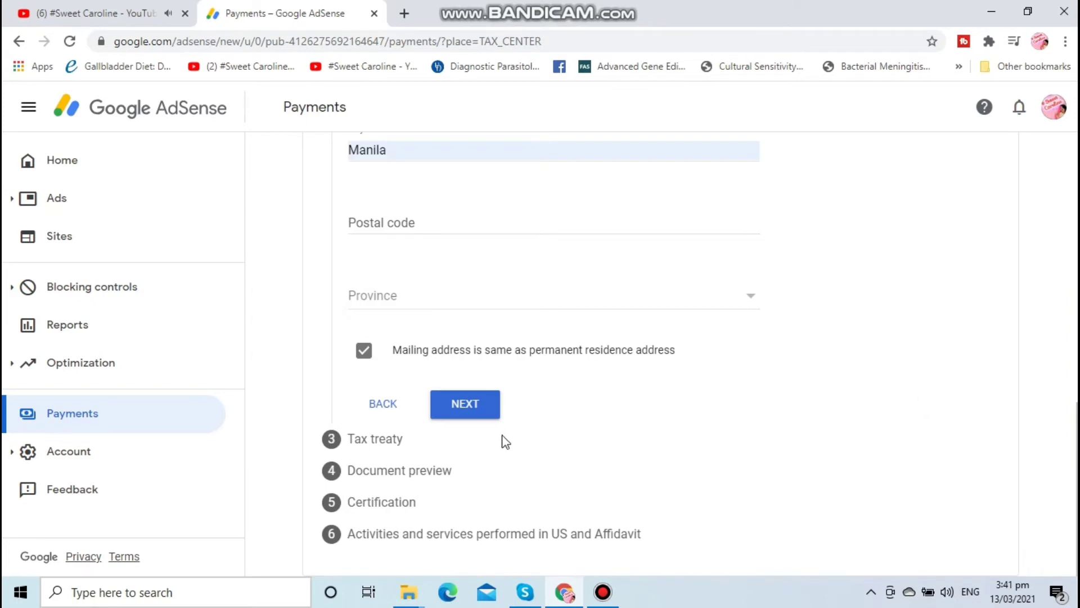
pyautogui.click(473, 411)
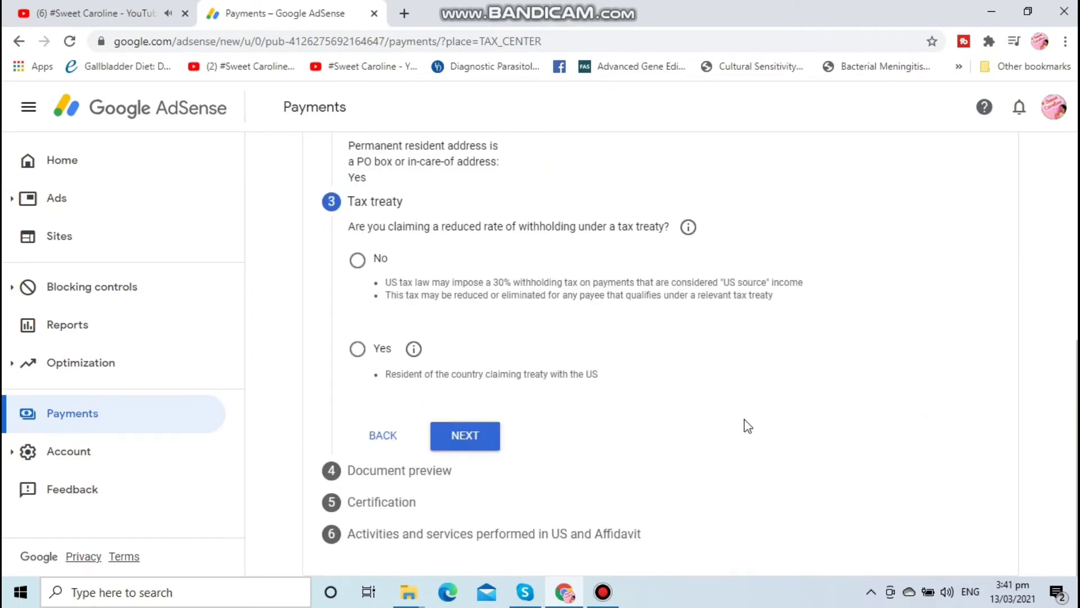
# Choose Yes for treaty benefits, set Philippines as treaty country, and confirm residence there.
pyautogui.click(358, 349)
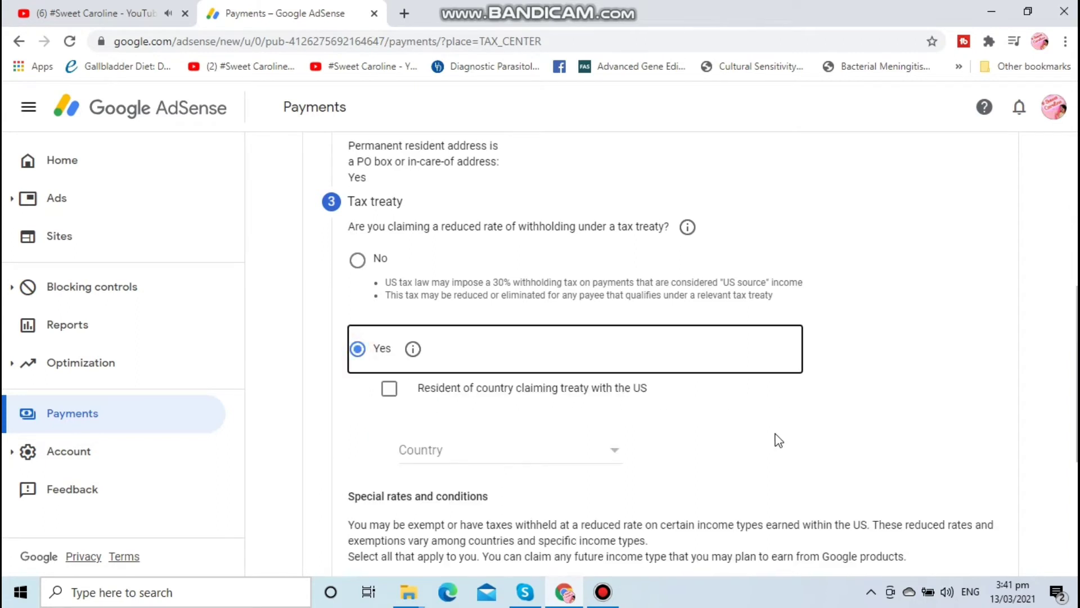
pyautogui.scroll(-1, 777, 440)
pyautogui.scroll(-2, 778, 433)
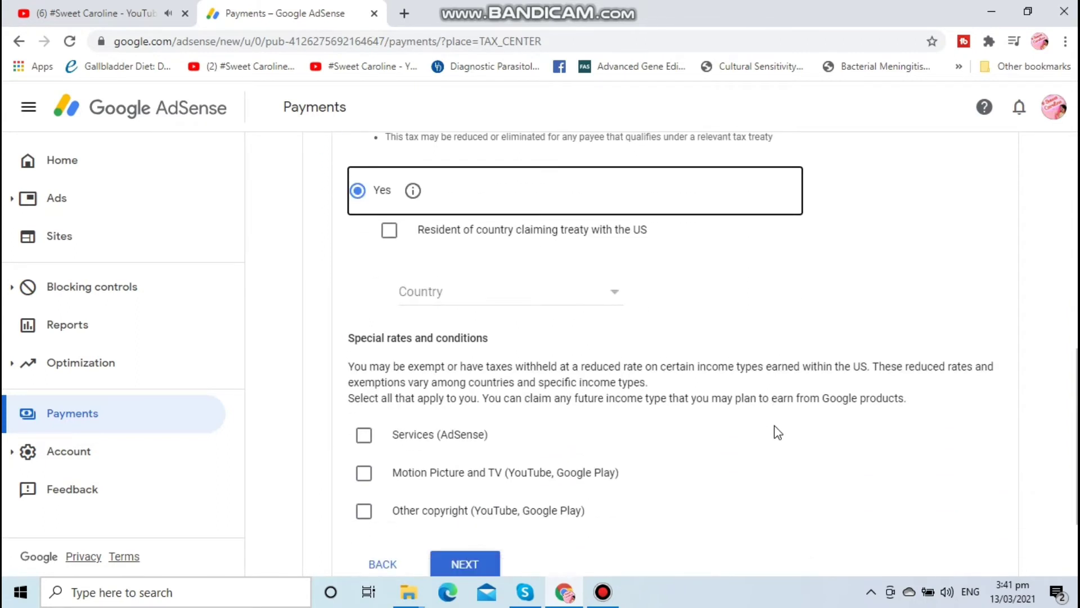
pyautogui.click(620, 295)
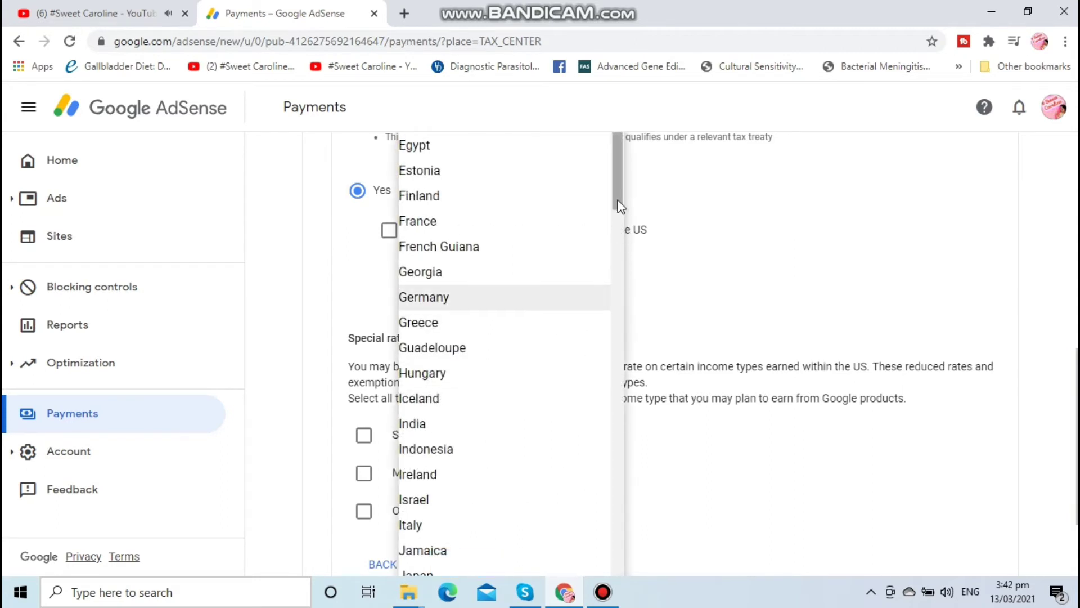
pyautogui.moveTo(620, 207); pyautogui.dragTo(626, 488)
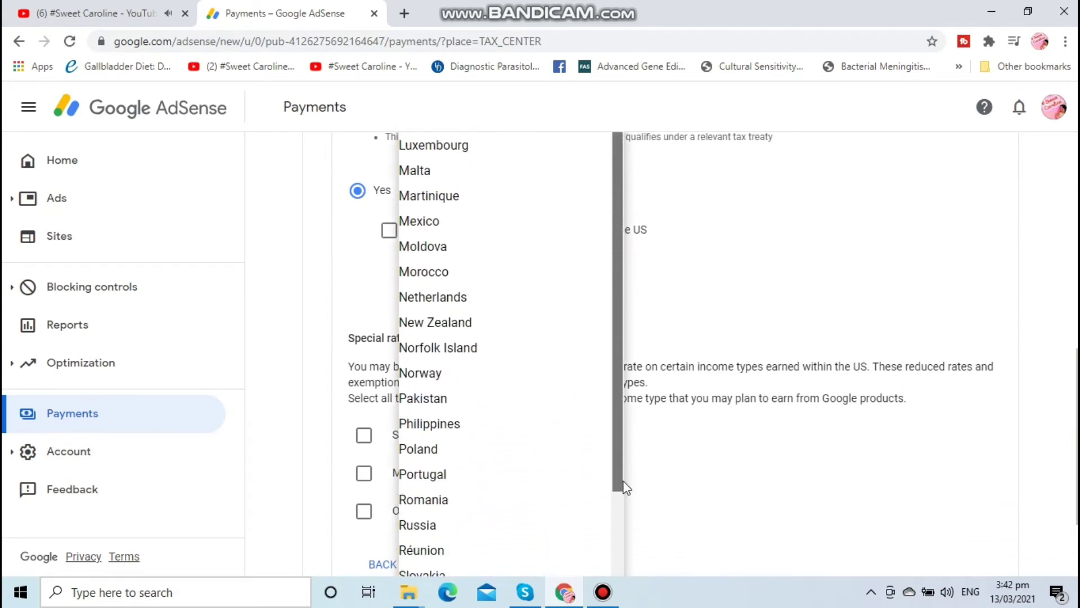
pyautogui.click(444, 425)
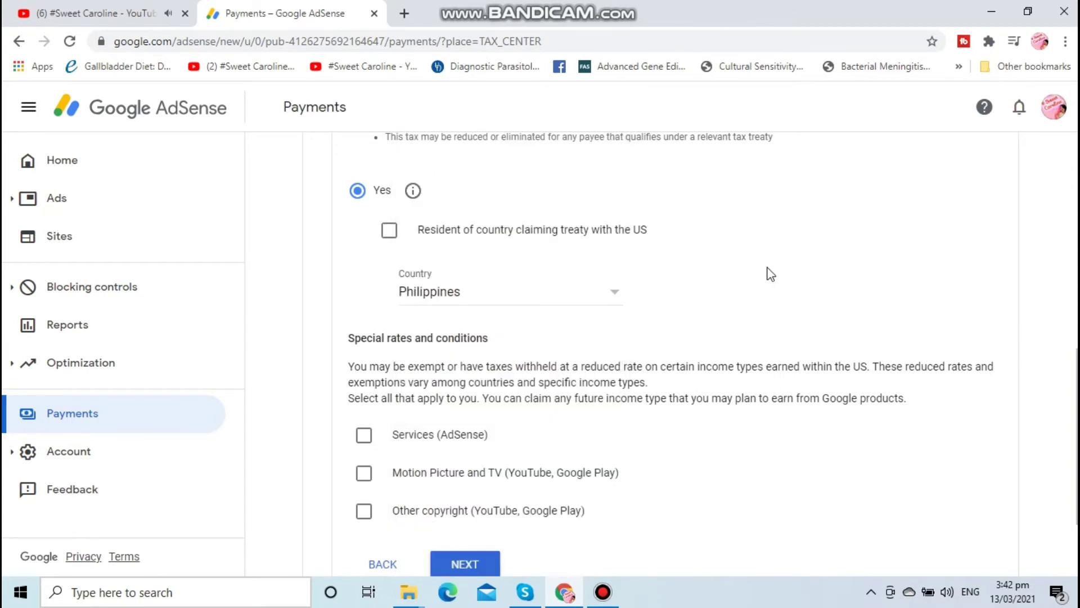
pyautogui.click(388, 238)
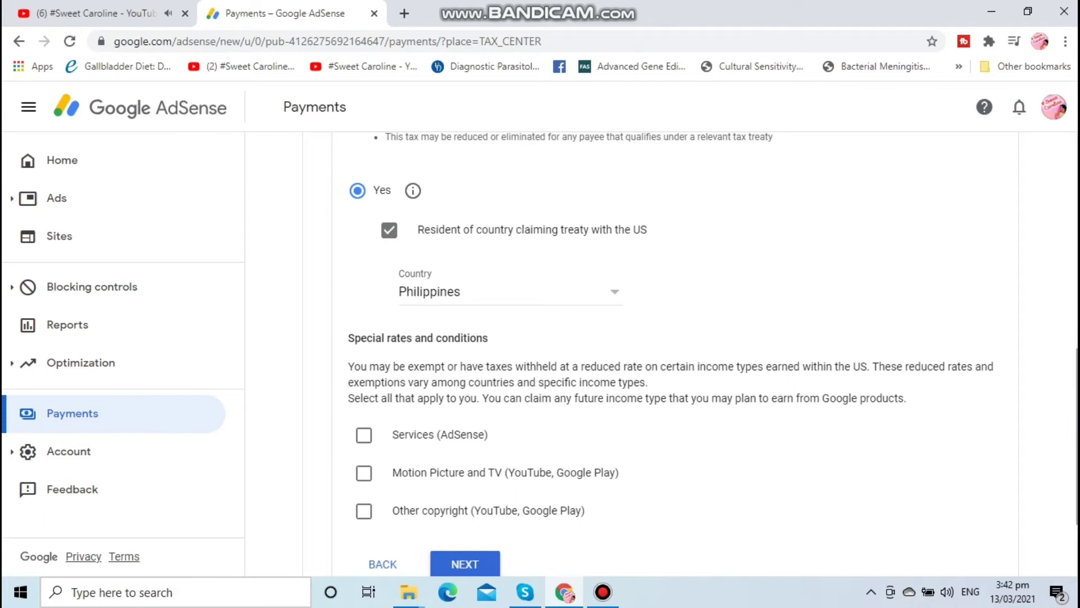
pyautogui.scroll(-3, 669, 354)
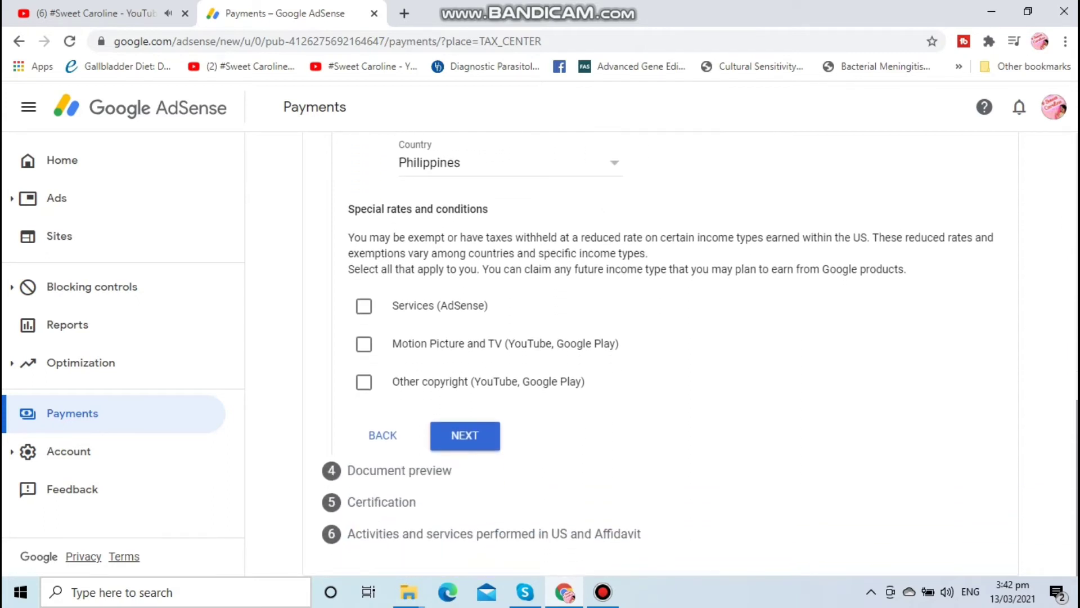
# Claim Services (AdSense) under Article 8 paragraph 1 at 0% reduced rate, affirming the treaty reason.
pyautogui.click(364, 308)
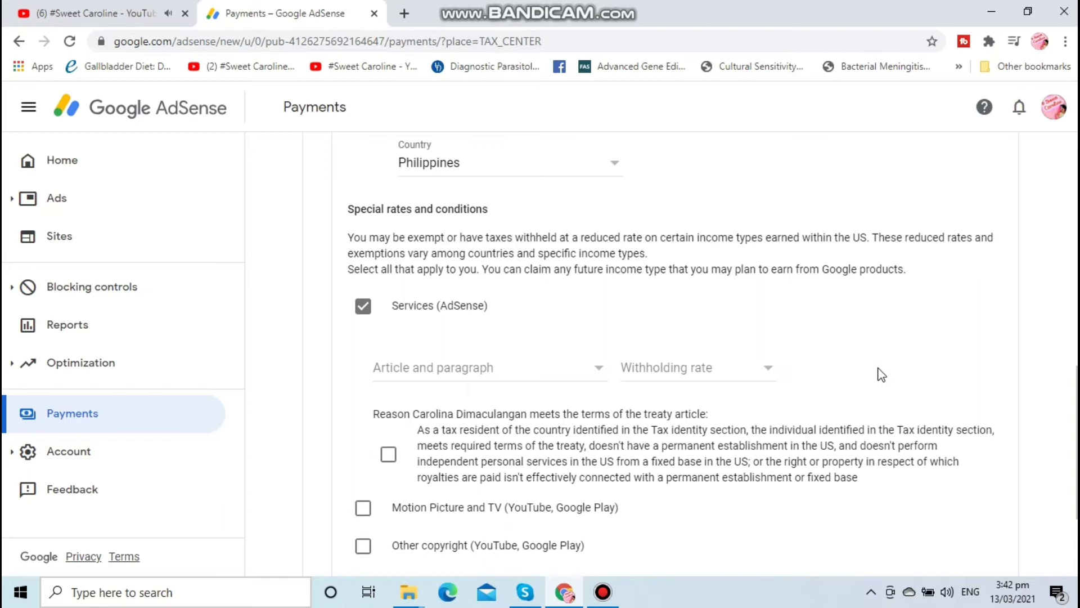
pyautogui.scroll(-1, 882, 374)
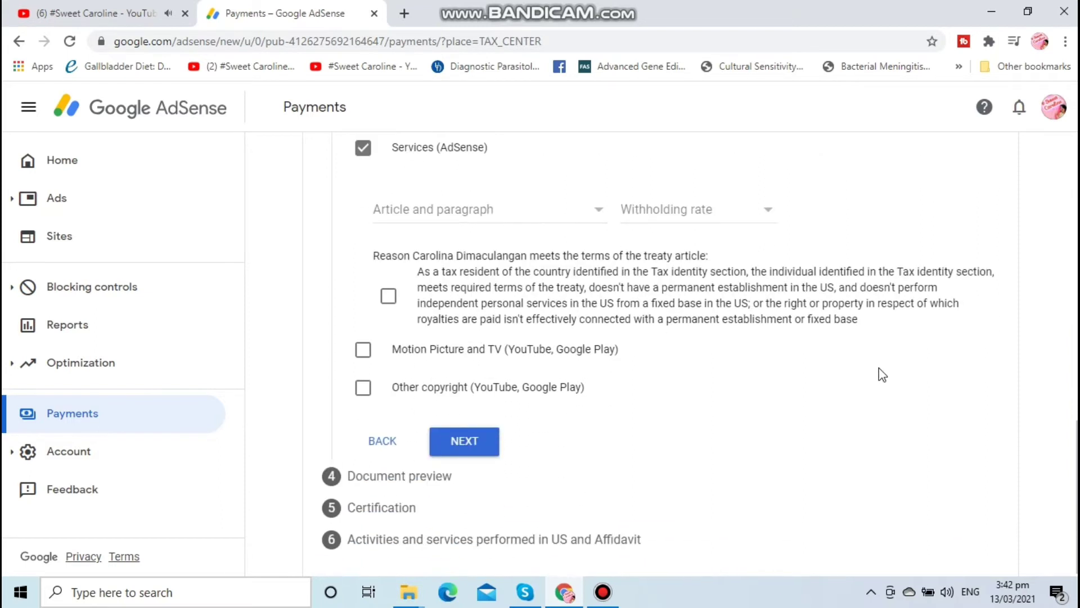
pyautogui.click(598, 214)
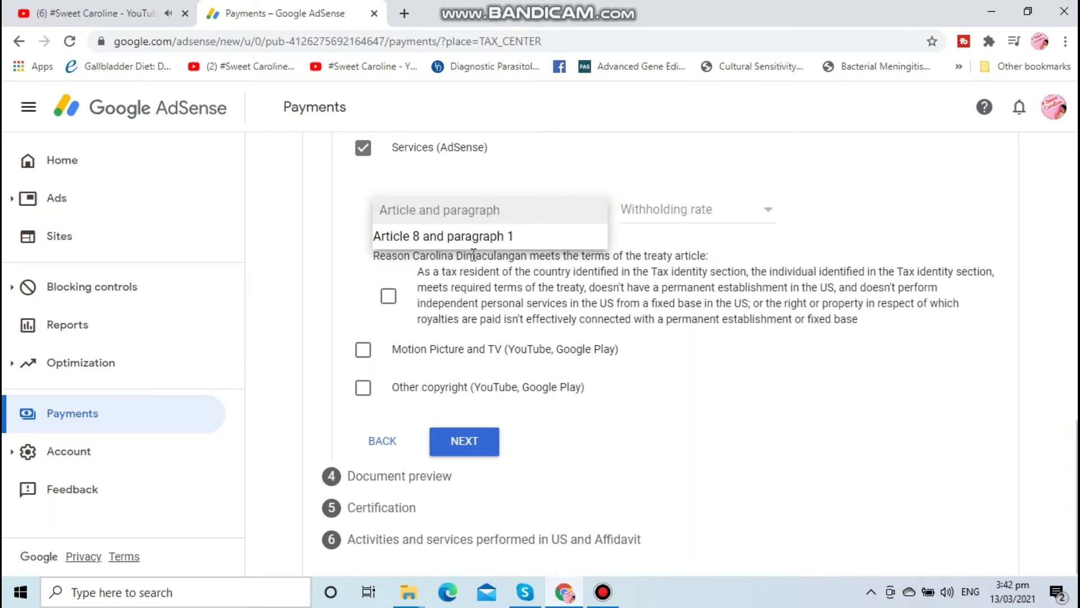
pyautogui.click(482, 235)
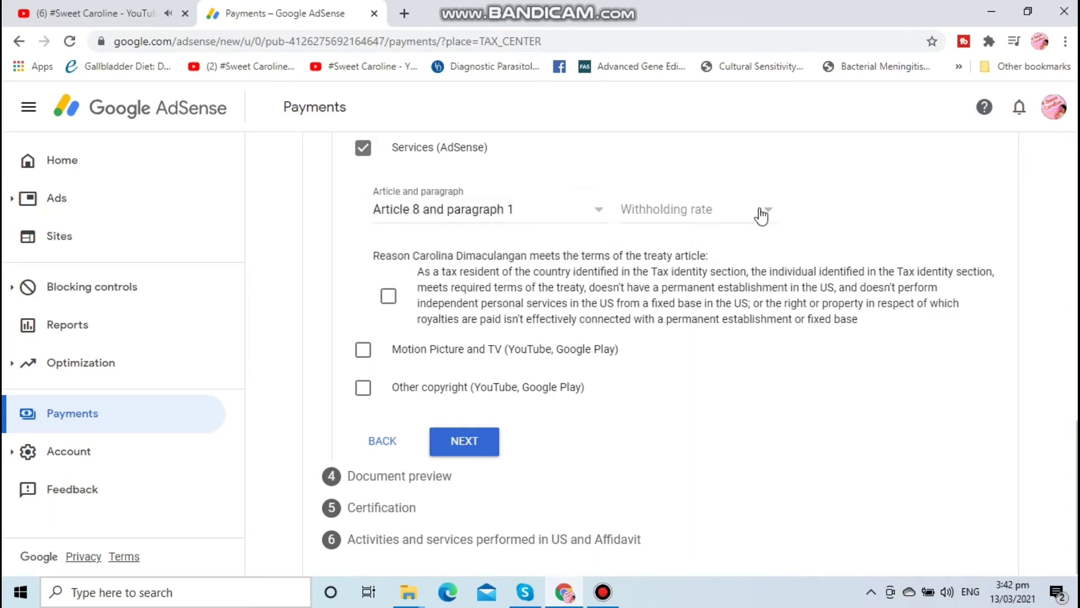
pyautogui.click(761, 215)
pyautogui.click(754, 235)
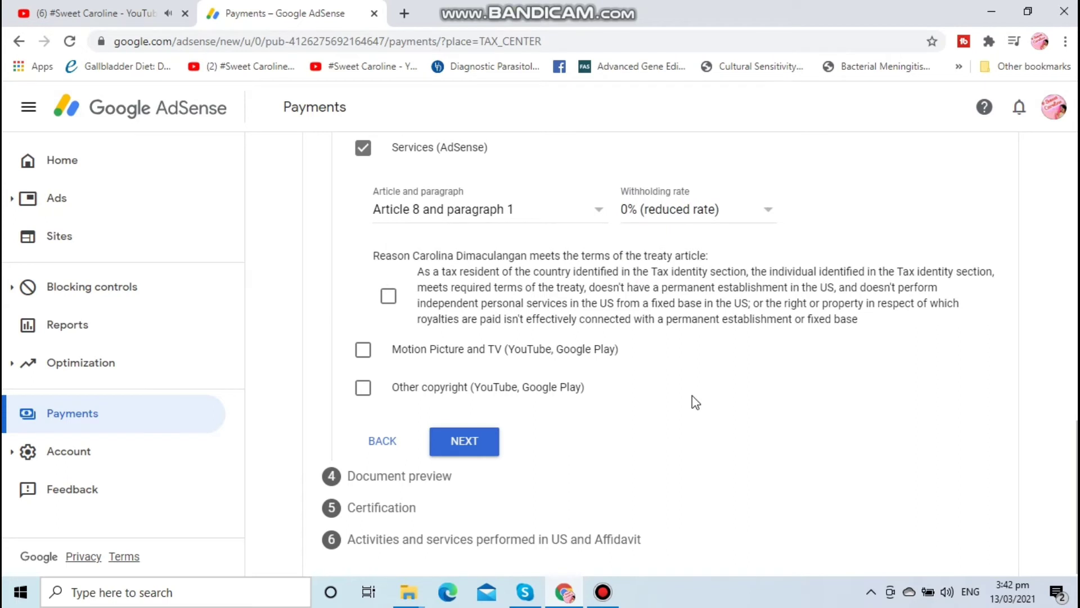
pyautogui.scroll(-1, 389, 295)
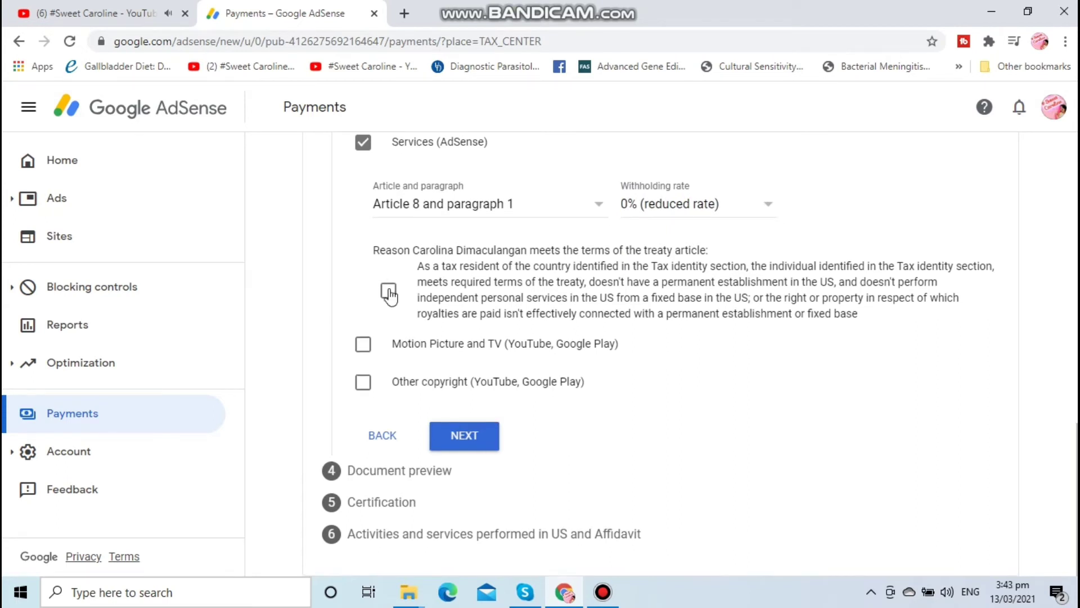
pyautogui.click(388, 292)
# Claim Motion Picture and TV under Article 13 paragraph 2A at 15%, confirming its treaty reason.
pyautogui.click(367, 350)
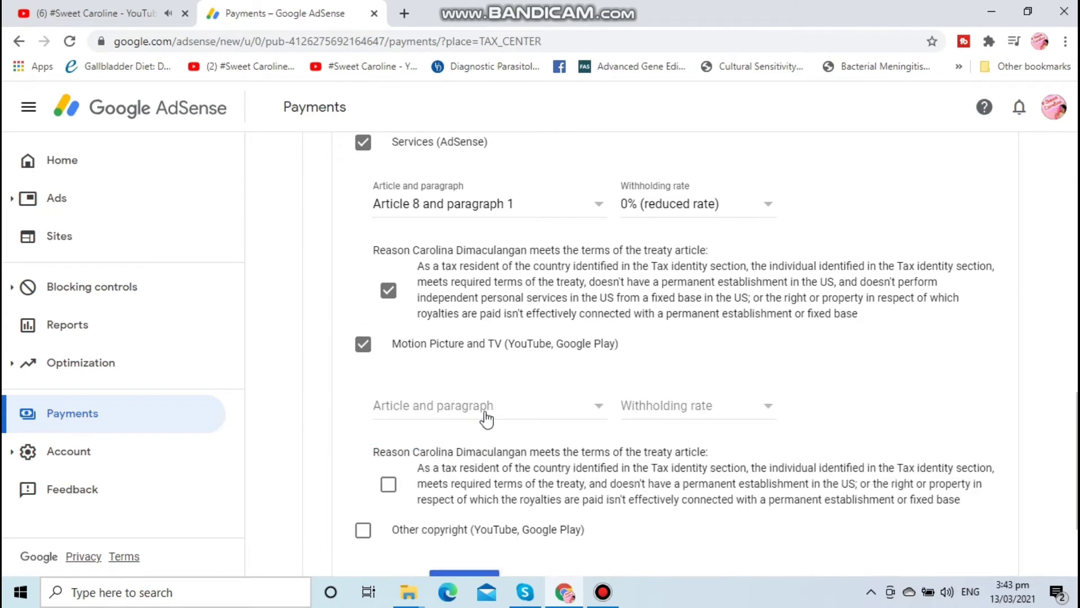
pyautogui.click(599, 409)
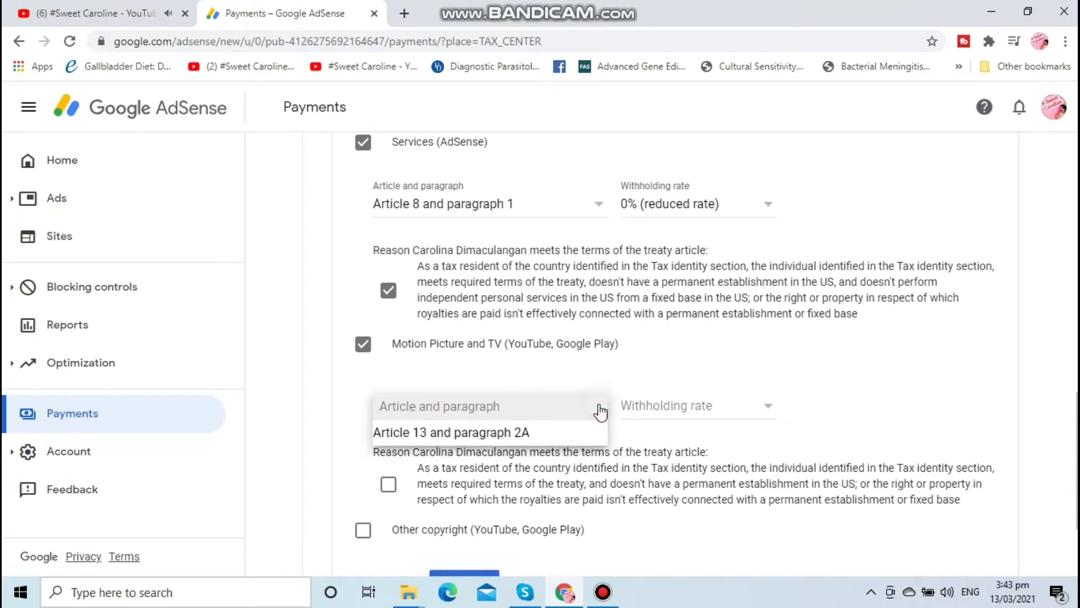
pyautogui.click(516, 433)
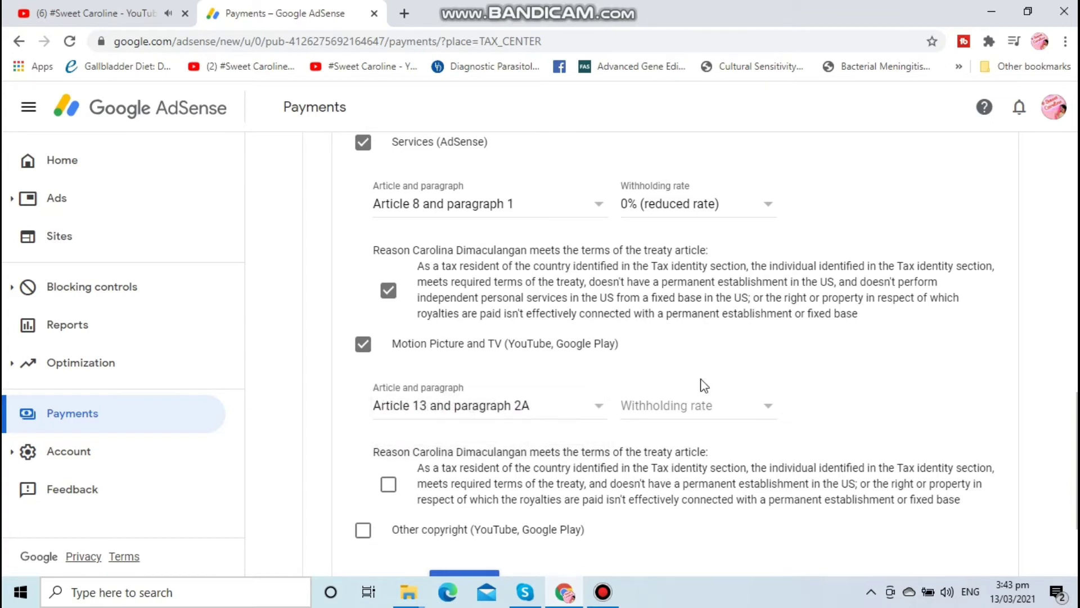
pyautogui.click(768, 412)
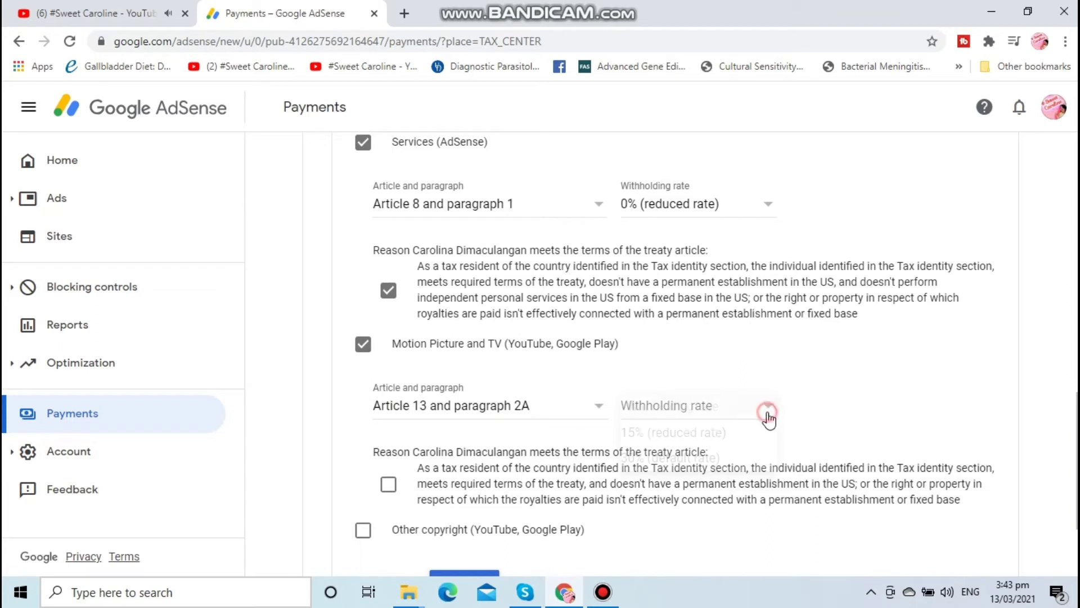
pyautogui.click(714, 435)
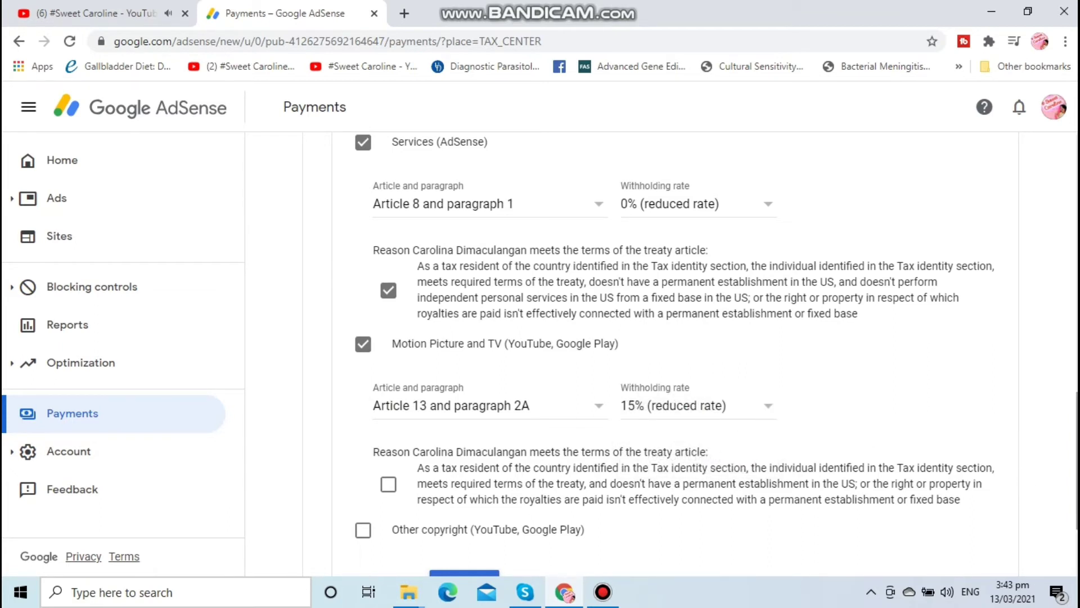
pyautogui.scroll(-2, 1075, 512)
pyautogui.scroll(-1, 674, 351)
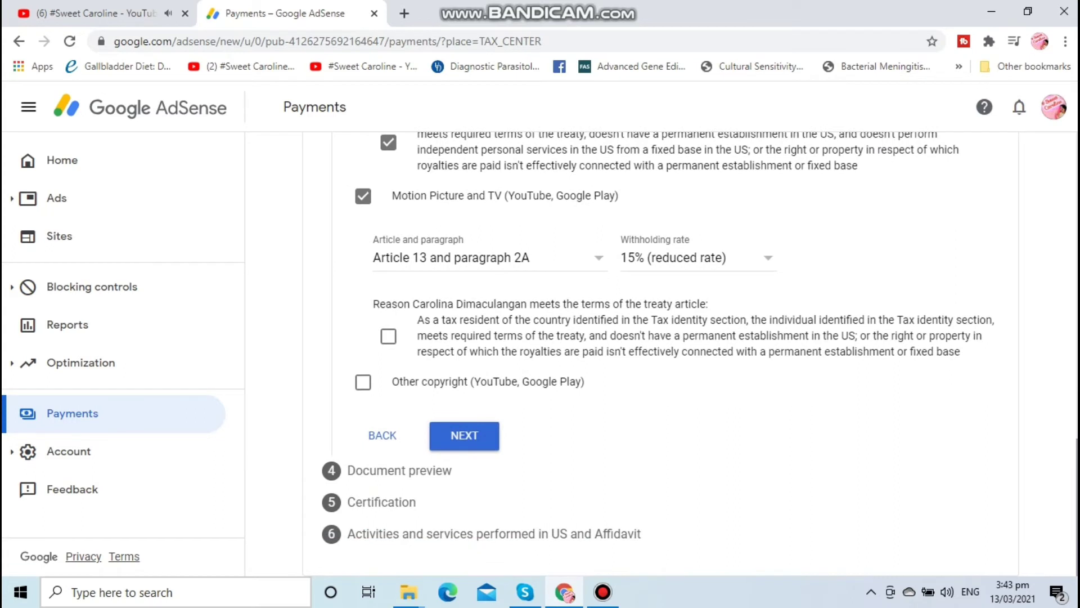
pyautogui.click(388, 338)
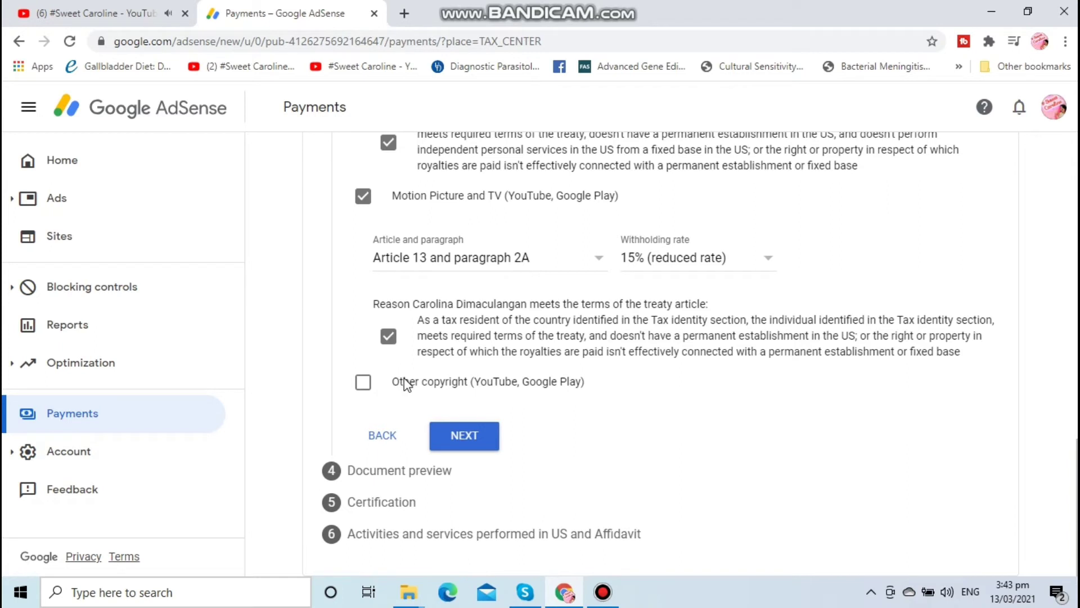
# Add Other copyright at Article 13 paragraph 2A, 15% reduced rate, confirm its reason, and continue to Document preview.
pyautogui.click(406, 384)
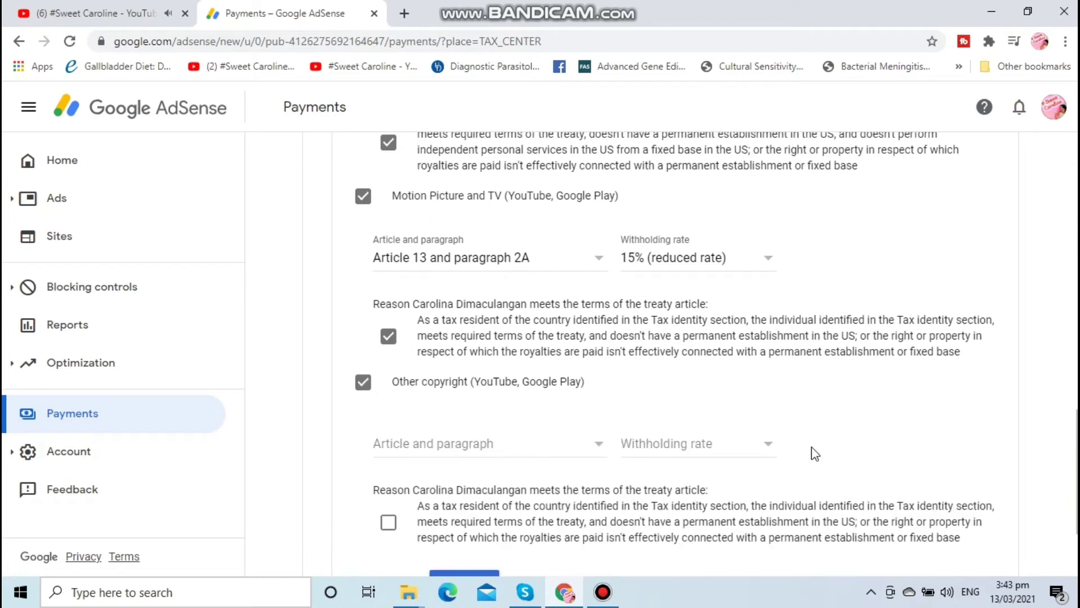
pyautogui.click(599, 449)
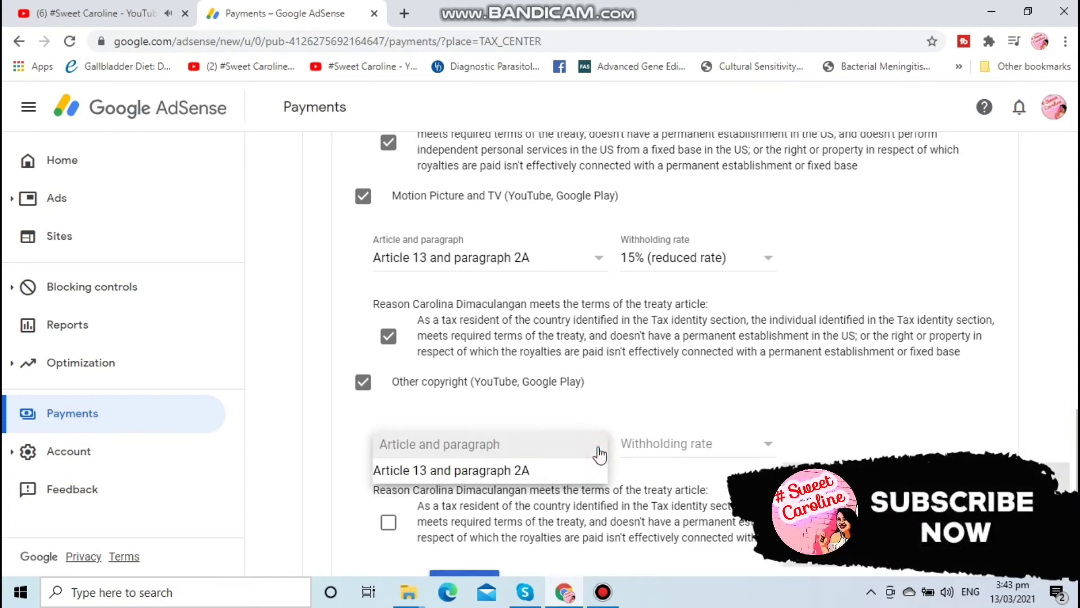
pyautogui.click(495, 472)
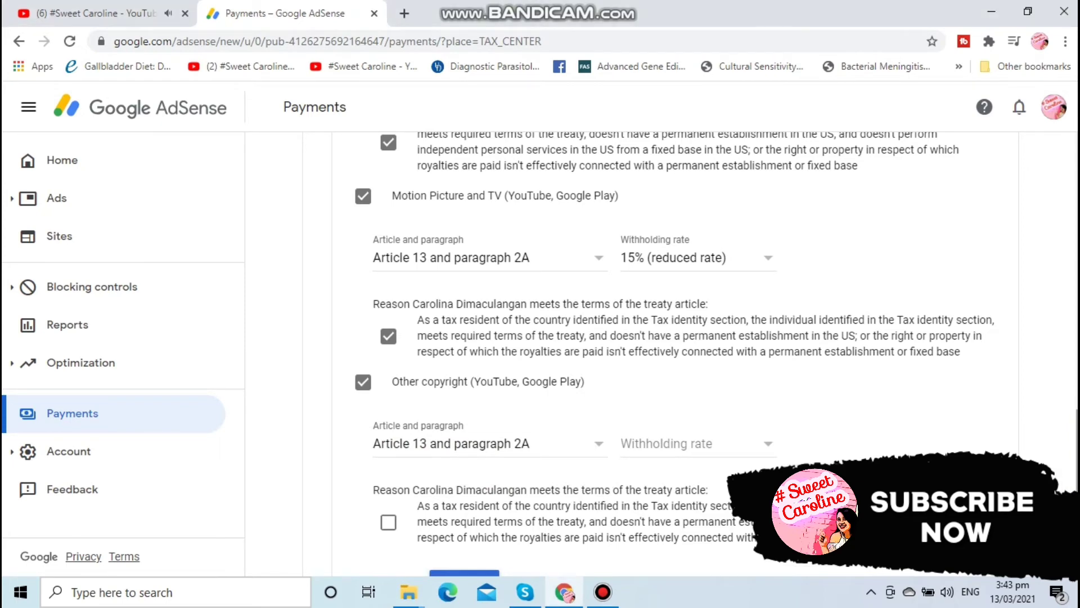
pyautogui.scroll(-3, 700, 353)
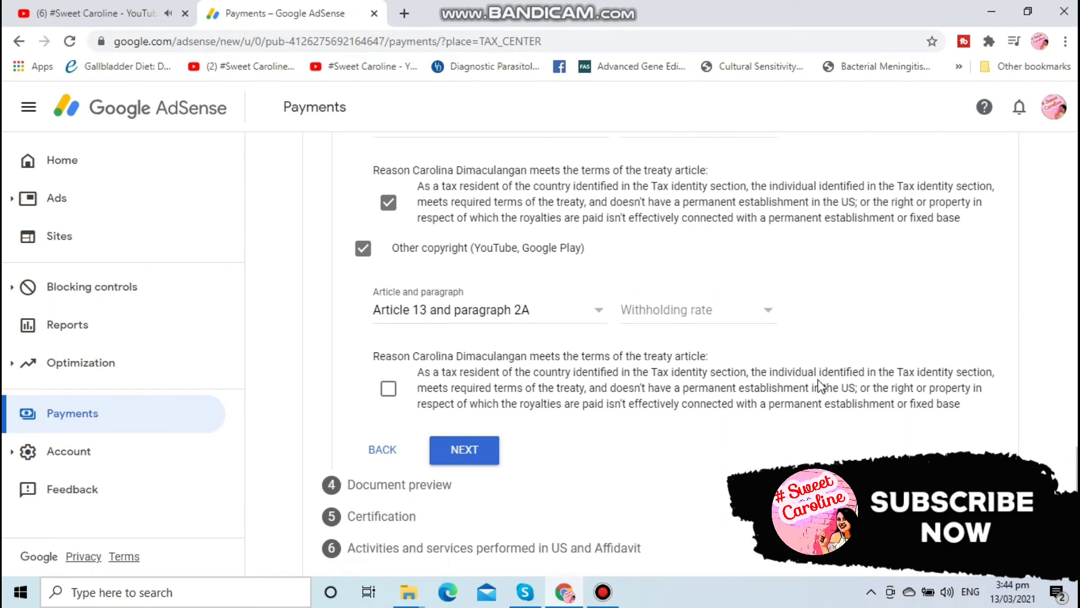
pyautogui.click(767, 309)
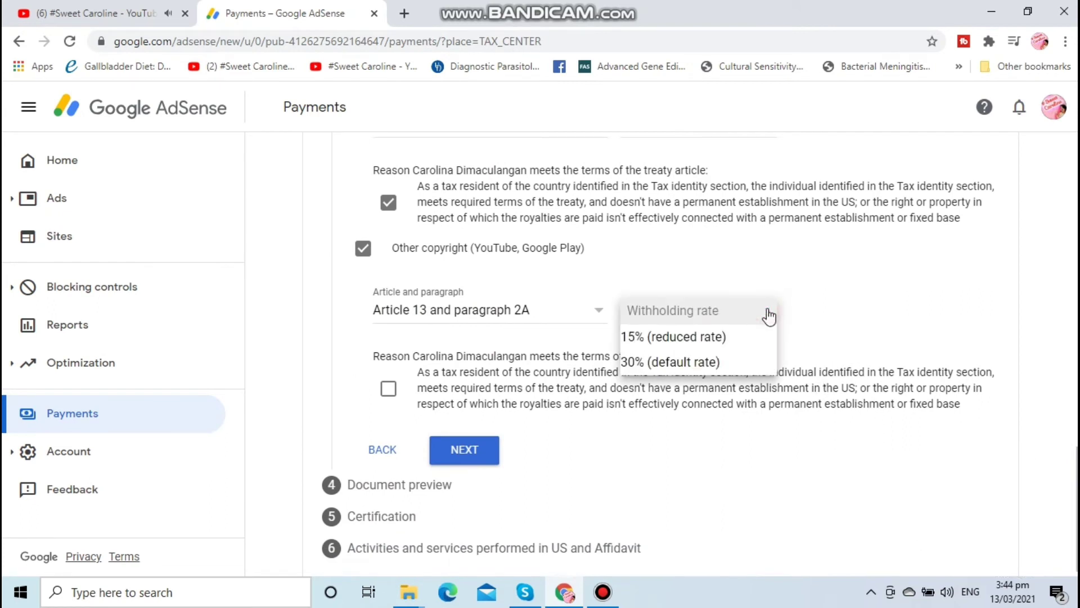
pyautogui.click(702, 336)
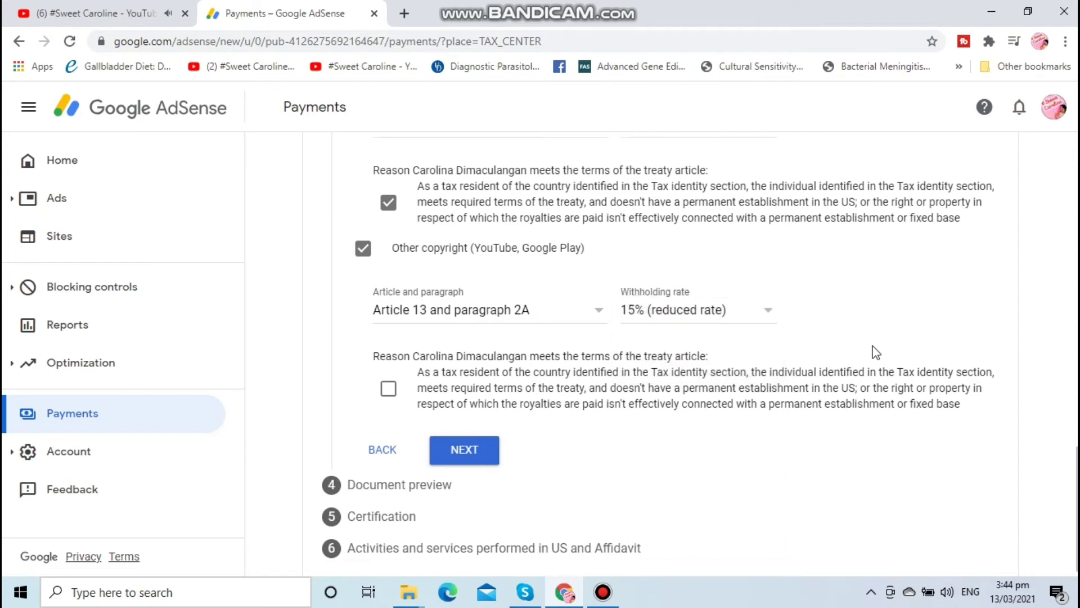
pyautogui.click(388, 388)
pyautogui.click(470, 448)
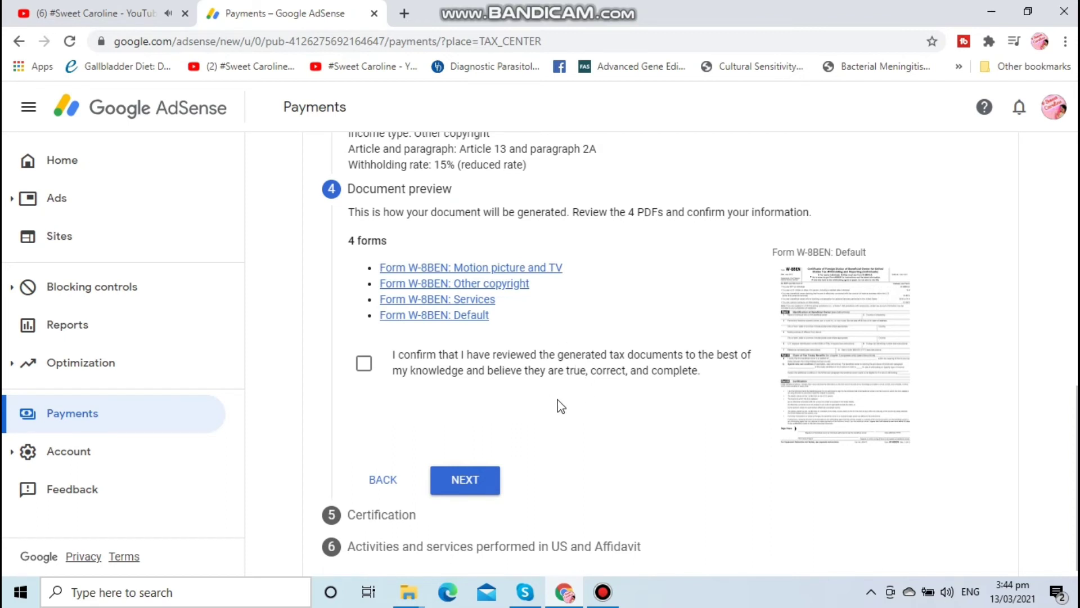
# Confirm the four generated W-8BEN document previews were reviewed and proceed to Certification.
pyautogui.scroll(4, 669, 383)
pyautogui.scroll(-4, 669, 382)
pyautogui.click(364, 372)
pyautogui.click(463, 480)
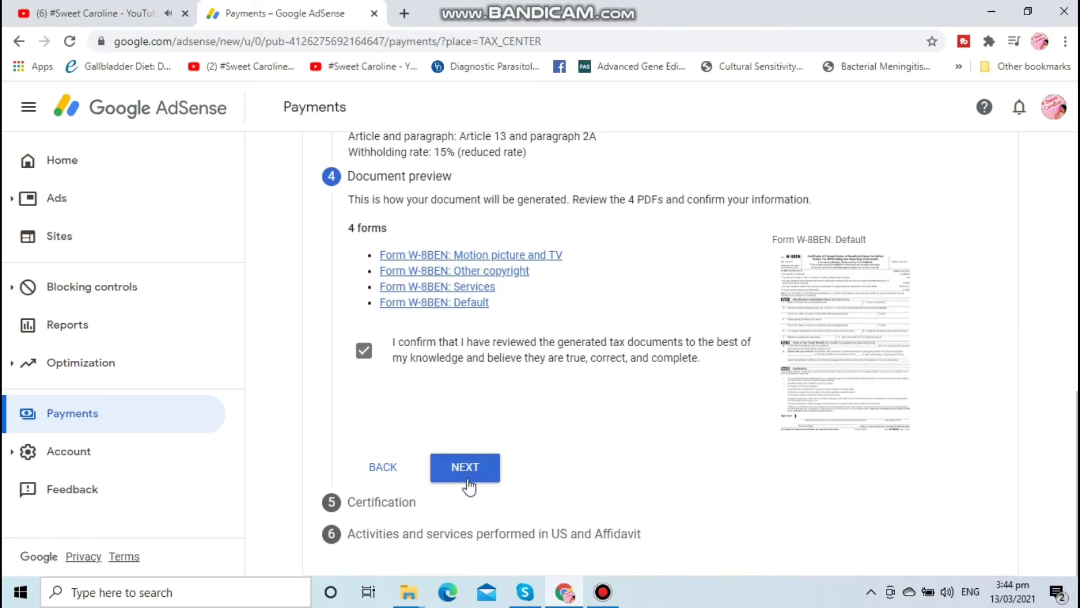
pyautogui.click(467, 480)
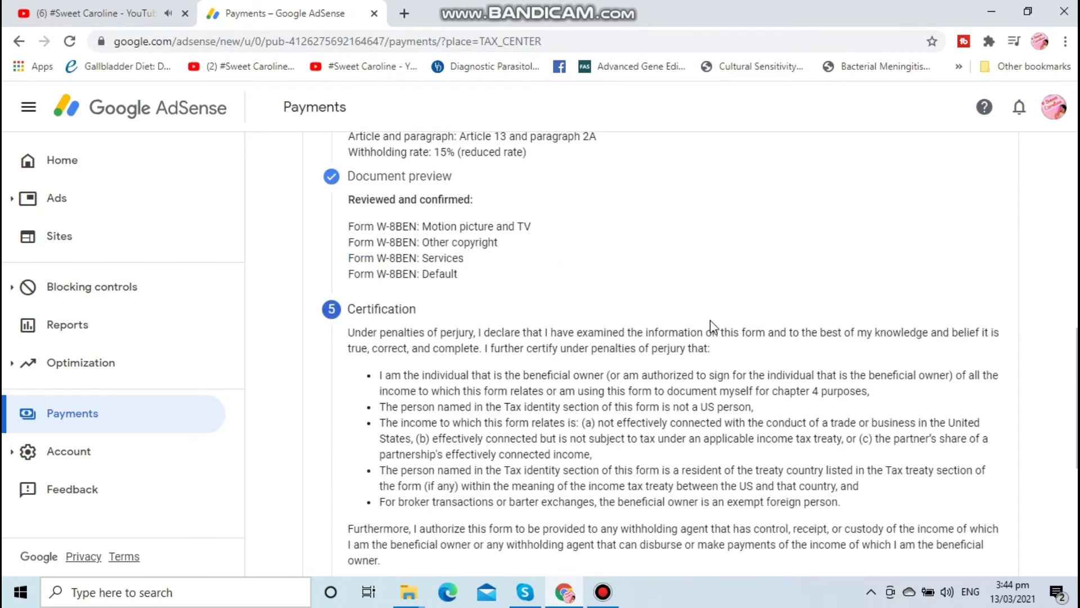
# Sign the certification with the signer's full legal name, declaring signing on own behalf.
pyautogui.scroll(-3, 711, 331)
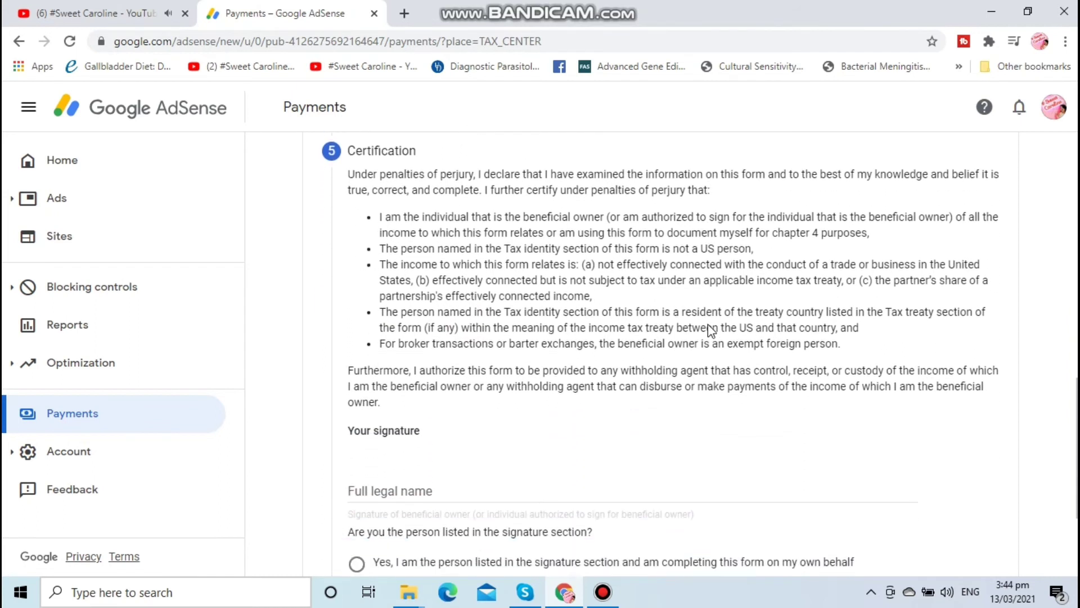
pyautogui.scroll(-3, 709, 327)
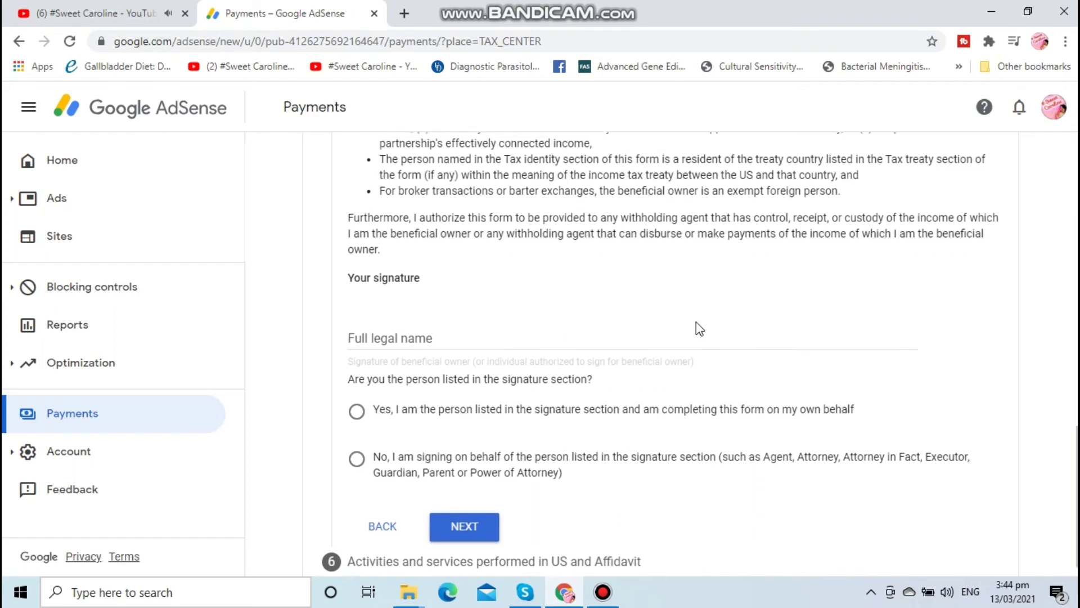
pyautogui.click(574, 335)
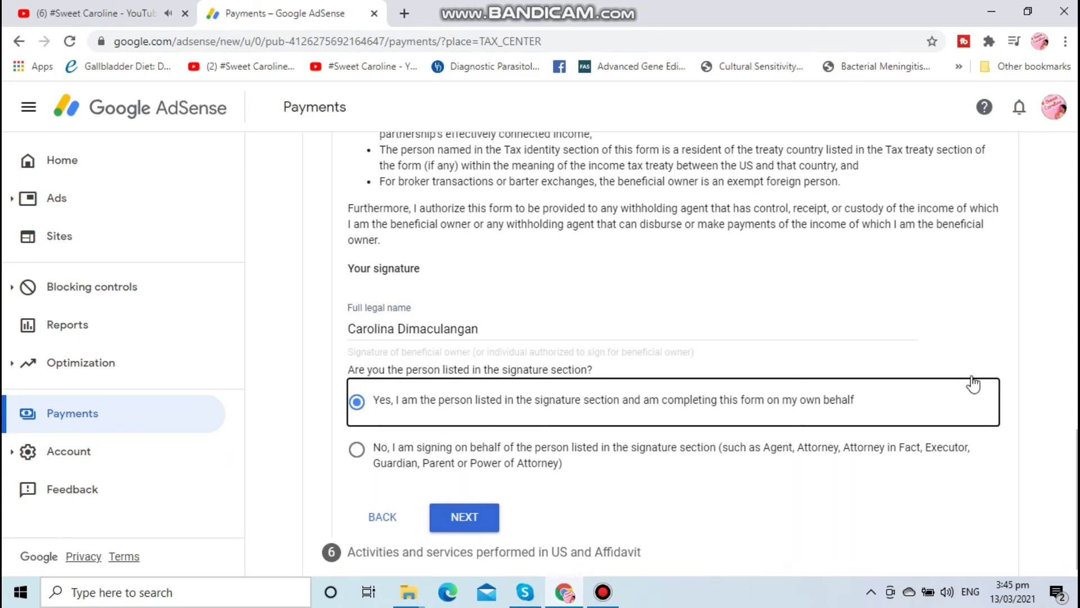
pyautogui.scroll(-1, 657, 546)
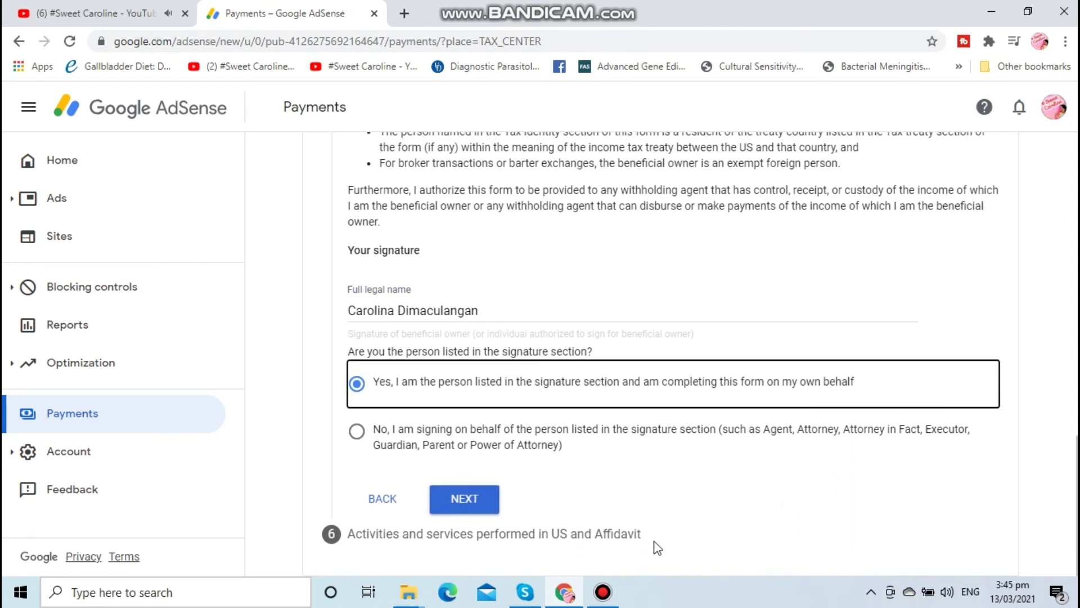
pyautogui.click(467, 506)
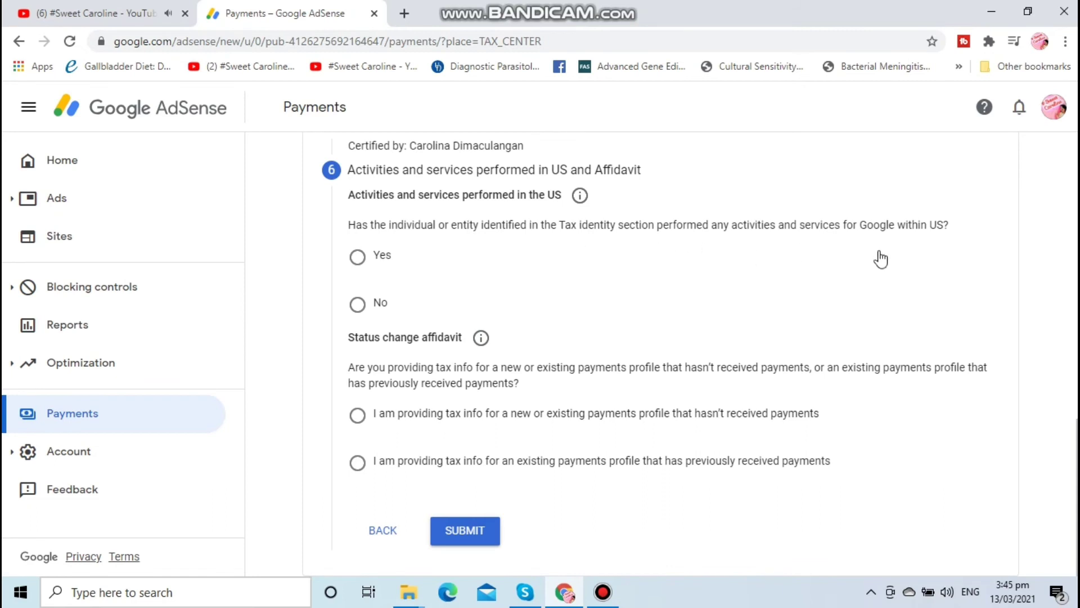
# Answer No to US activities and certify services are performed solely outside the US.
pyautogui.click(360, 306)
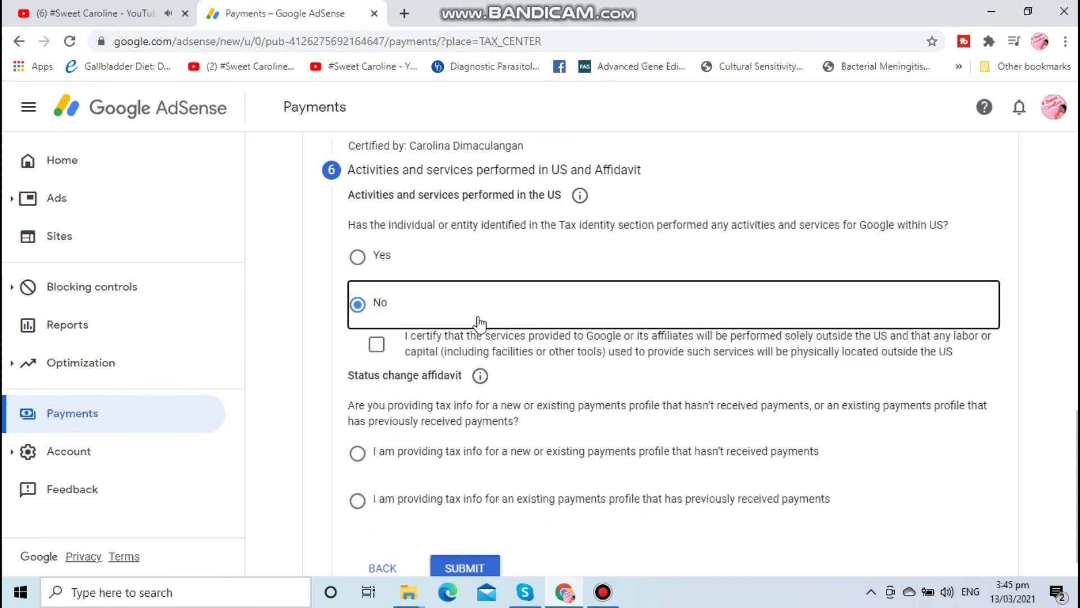
pyautogui.click(376, 344)
pyautogui.scroll(-1, 376, 355)
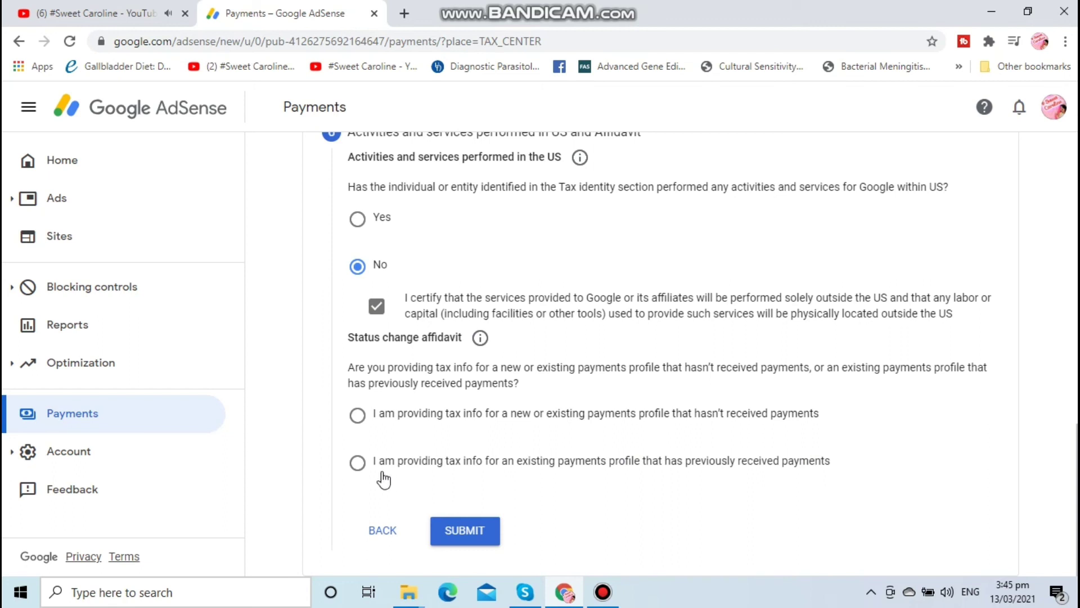
# Choose the 'previously received payments' affidavit, accept the perjury declaration, and submit the tax info.
pyautogui.click(359, 462)
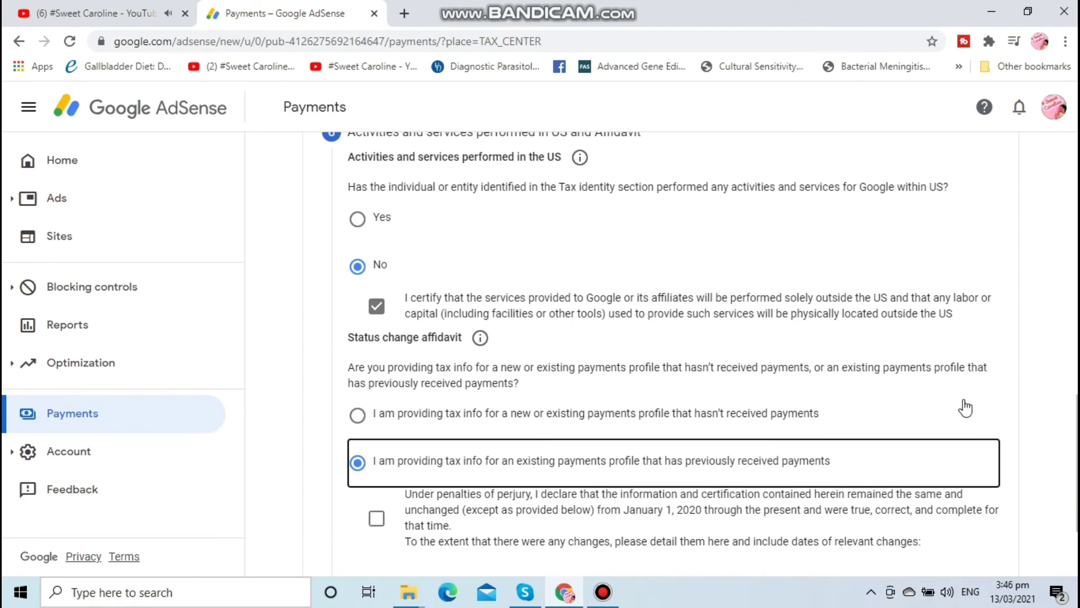
pyautogui.scroll(-1, 1007, 398)
pyautogui.scroll(-2, 1007, 397)
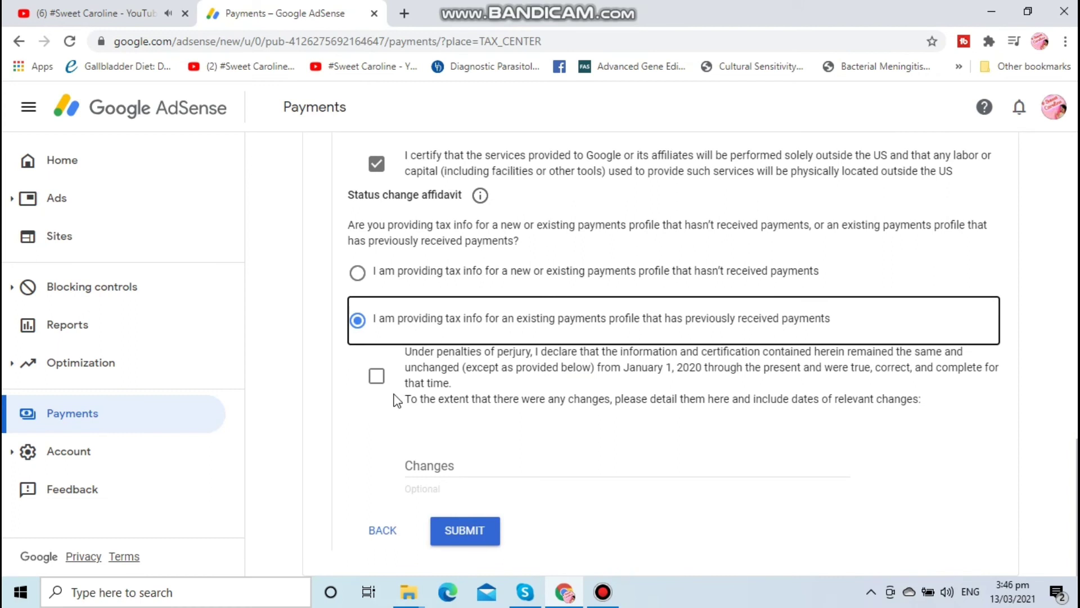
pyautogui.click(377, 377)
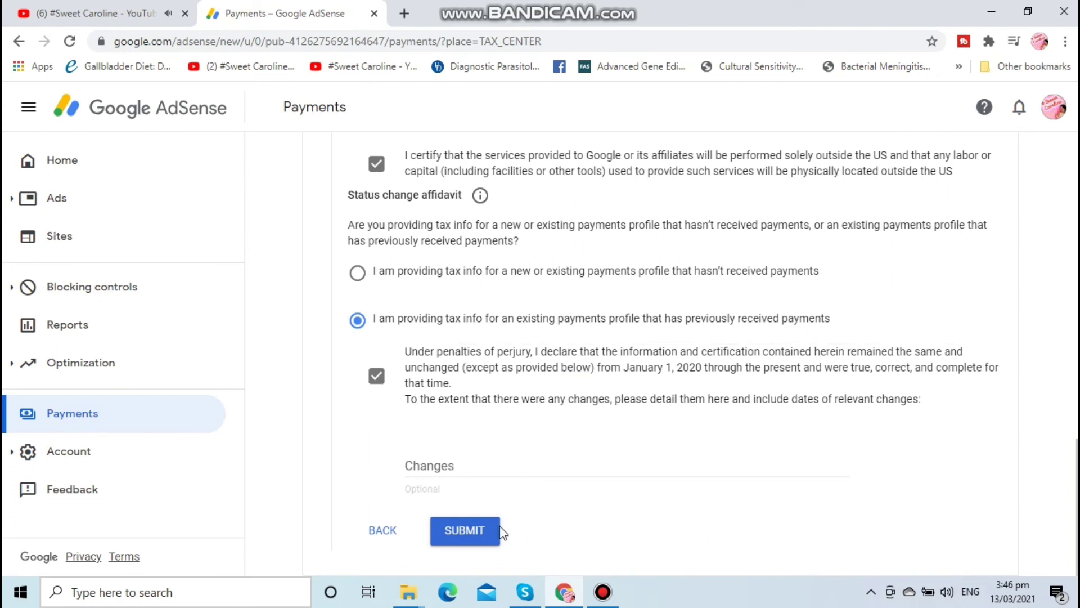
pyautogui.click(466, 532)
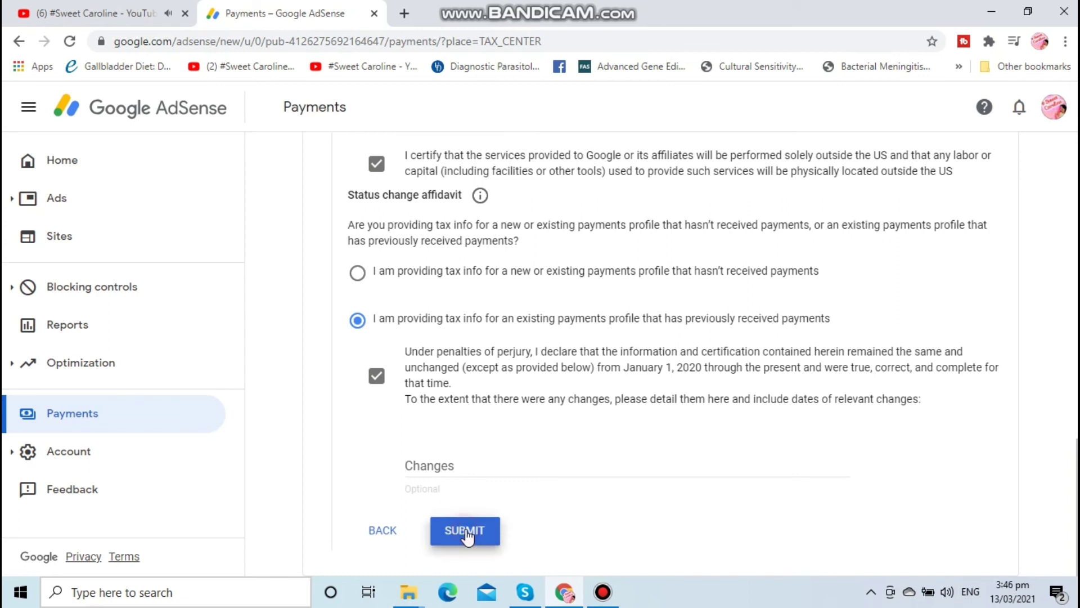